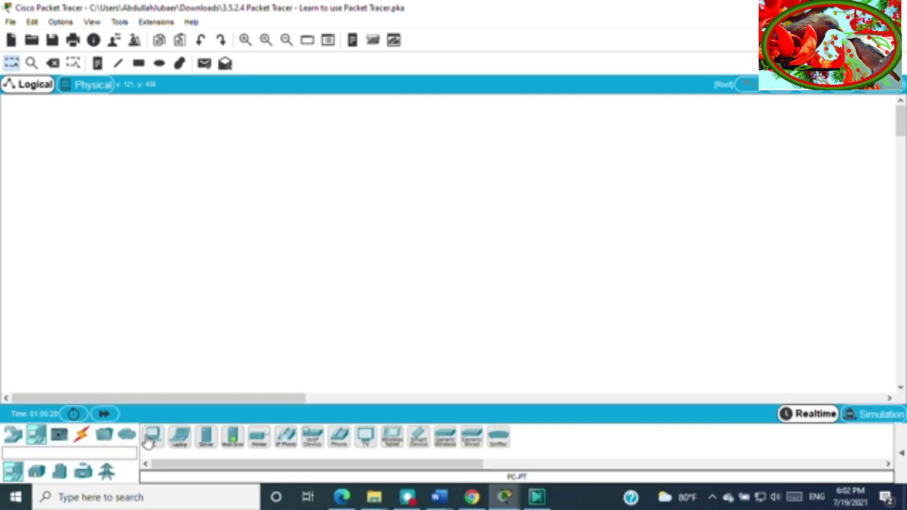
Place three generic PCs in a row across the upper part of the logical workspace
click(153, 436)
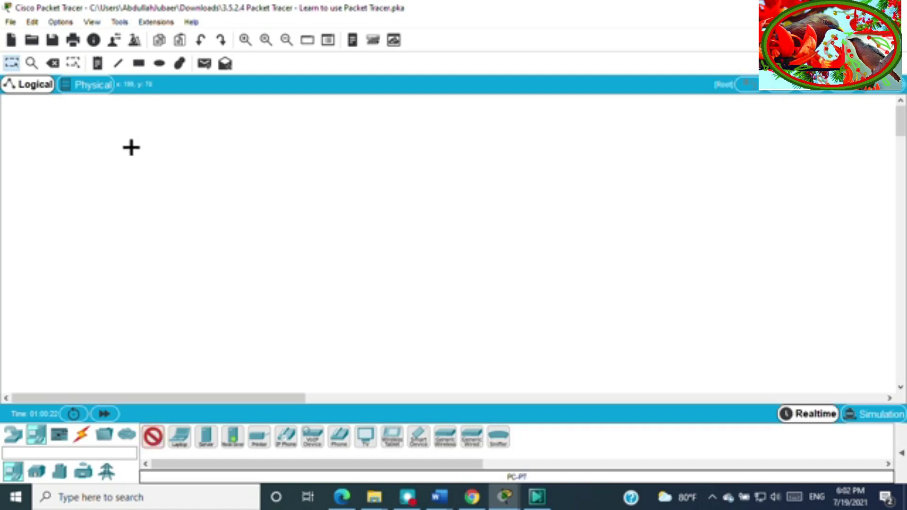
click(129, 130)
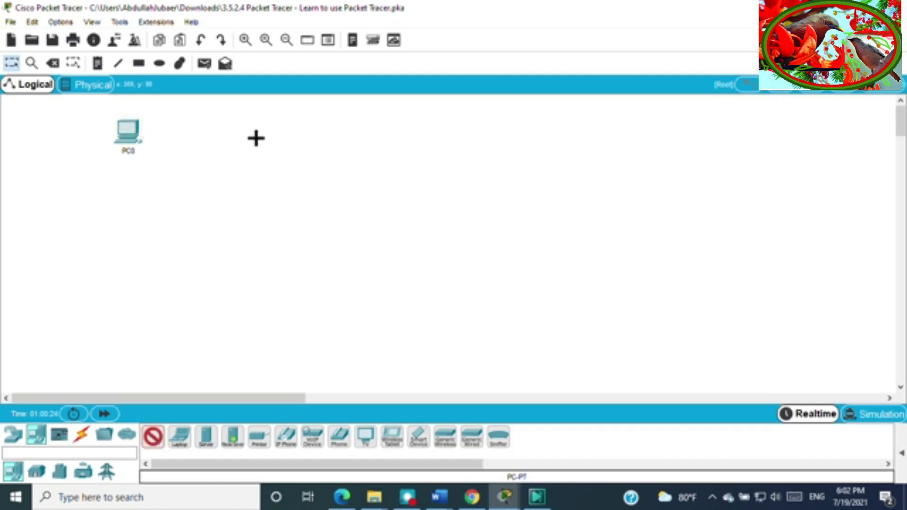
click(305, 141)
click(530, 148)
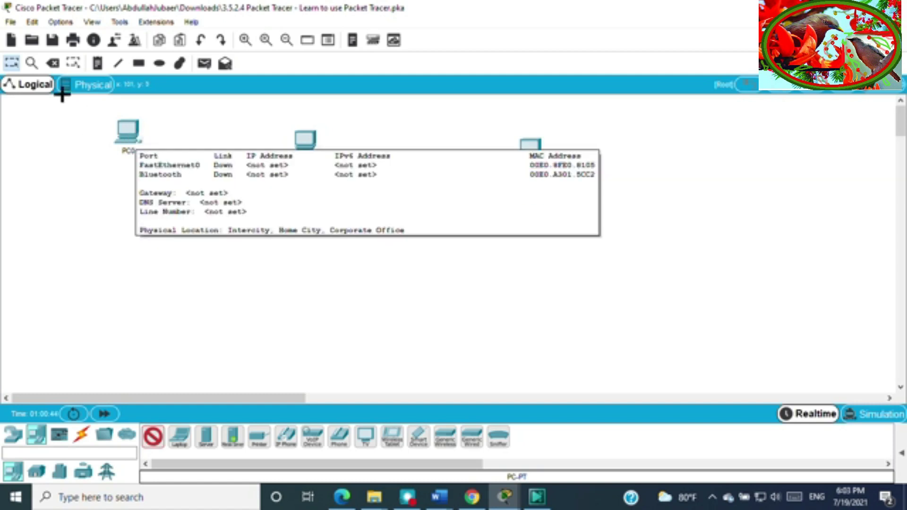
click(13, 66)
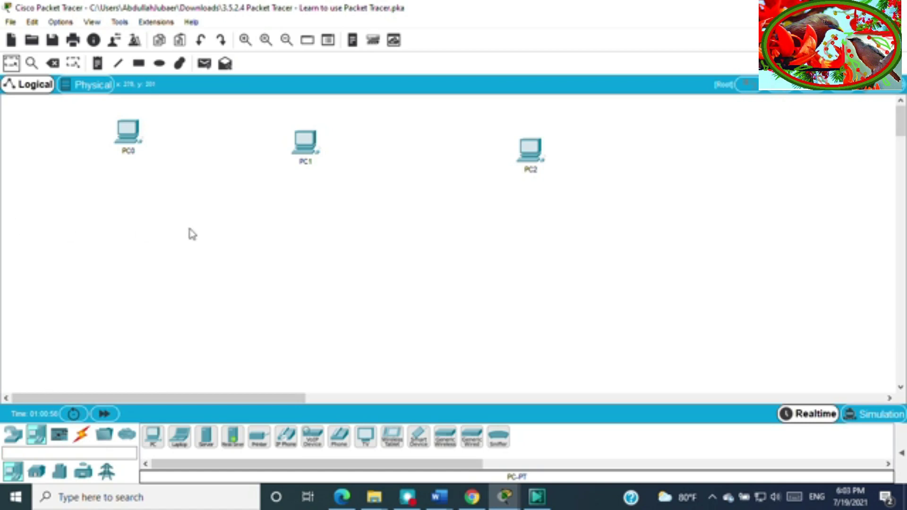
Add a 2960 switch to the workspace below the middle PC
click(10, 439)
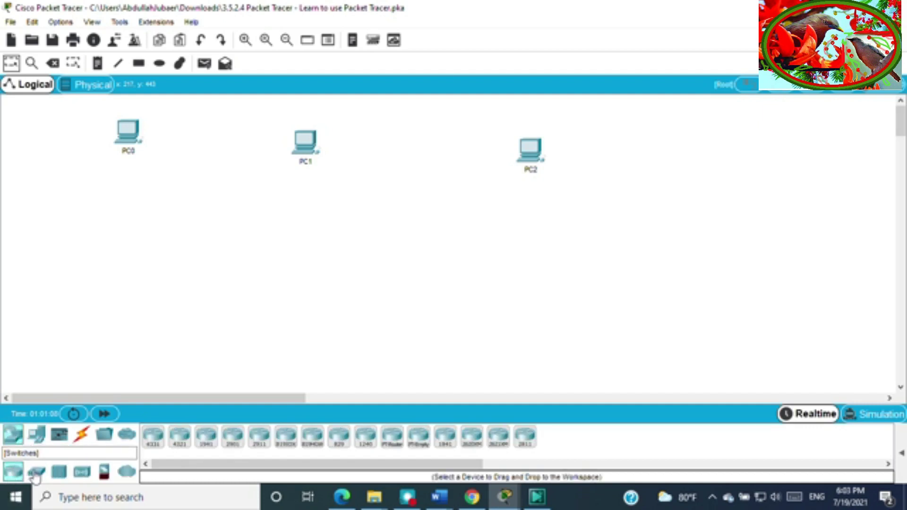
click(37, 474)
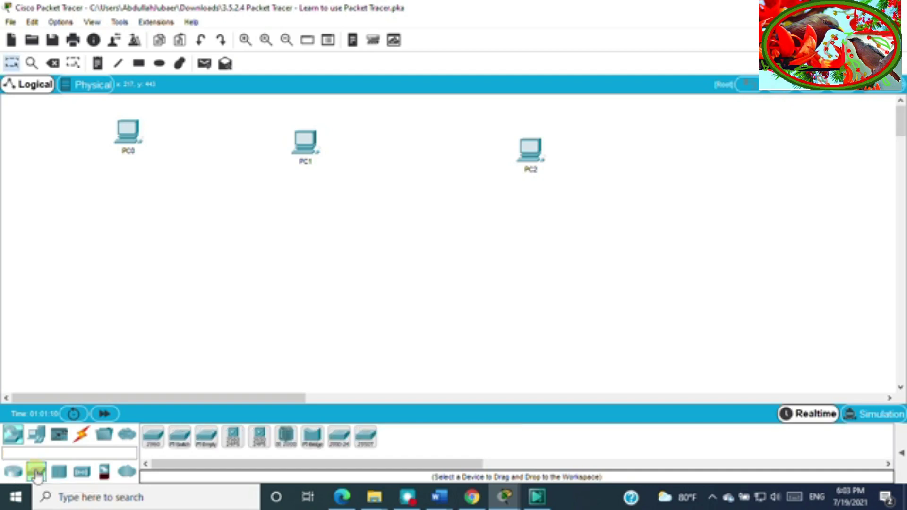
click(153, 439)
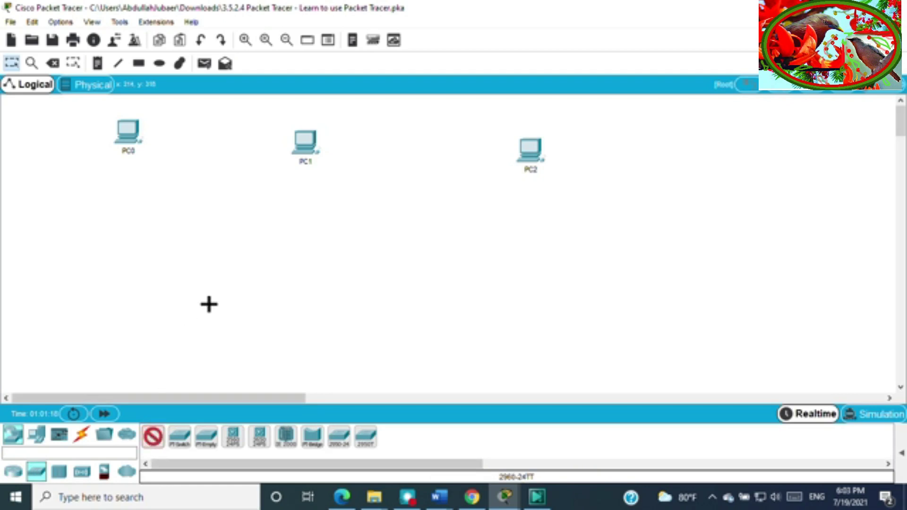
click(313, 277)
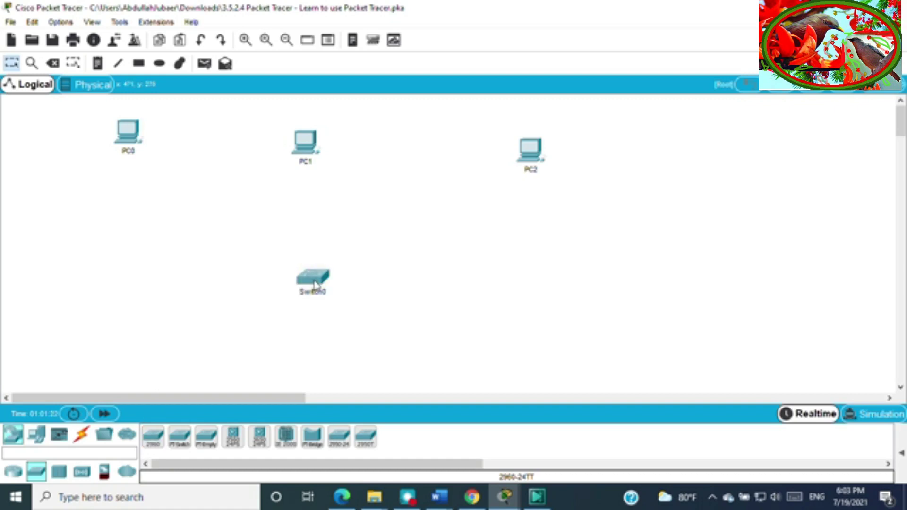
mouse_move(314, 285)
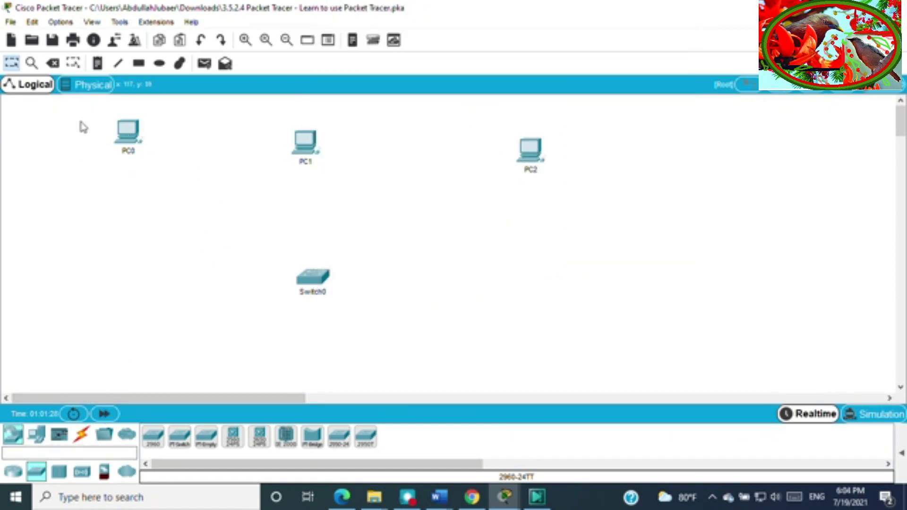
Connect PC0's FastEthernet0 port to the switch's FastEthernet0/1 port with a copper straight-through cable
click(83, 437)
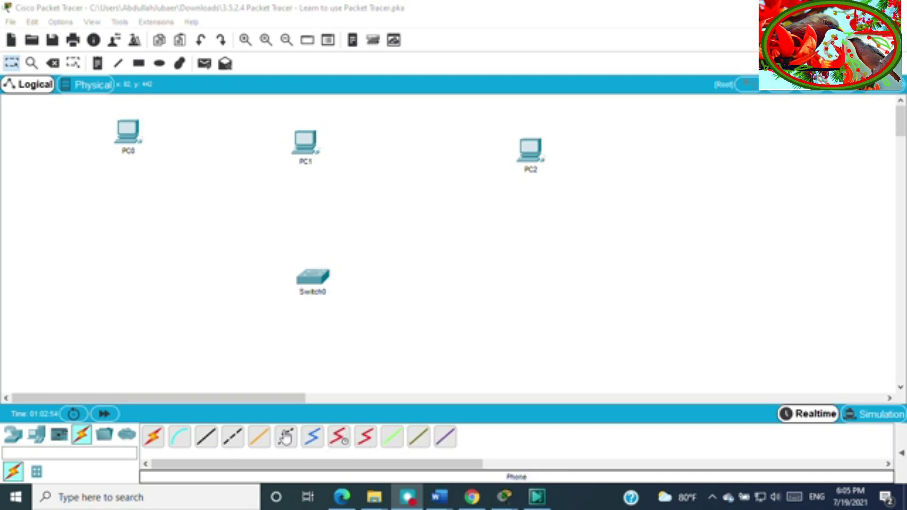
click(206, 437)
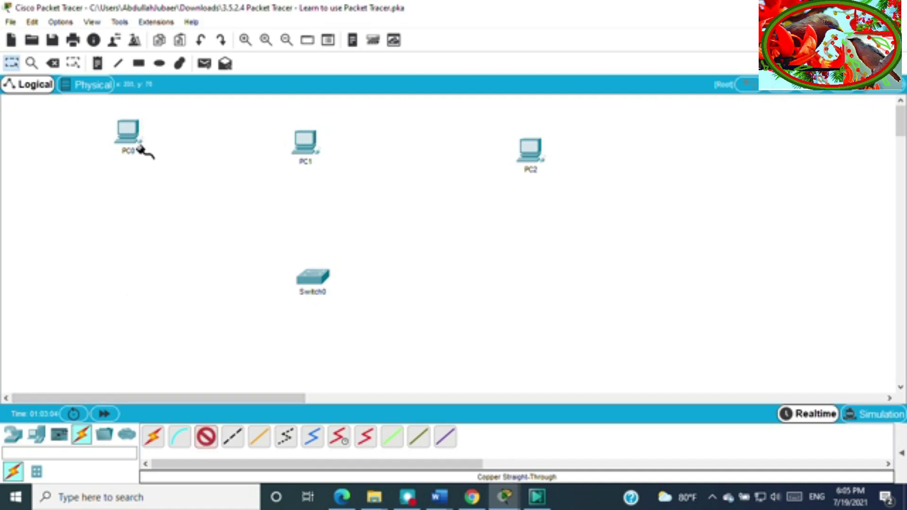
mouse_move(141, 146)
click(132, 132)
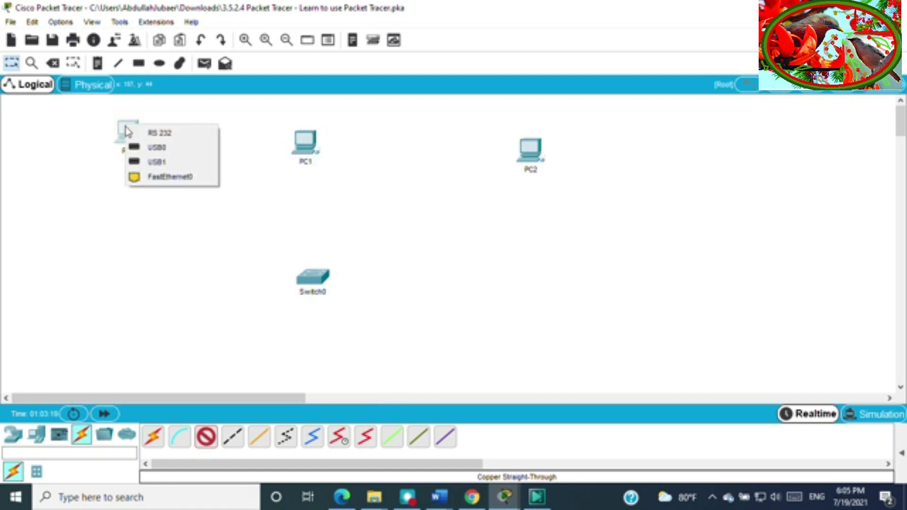
click(171, 178)
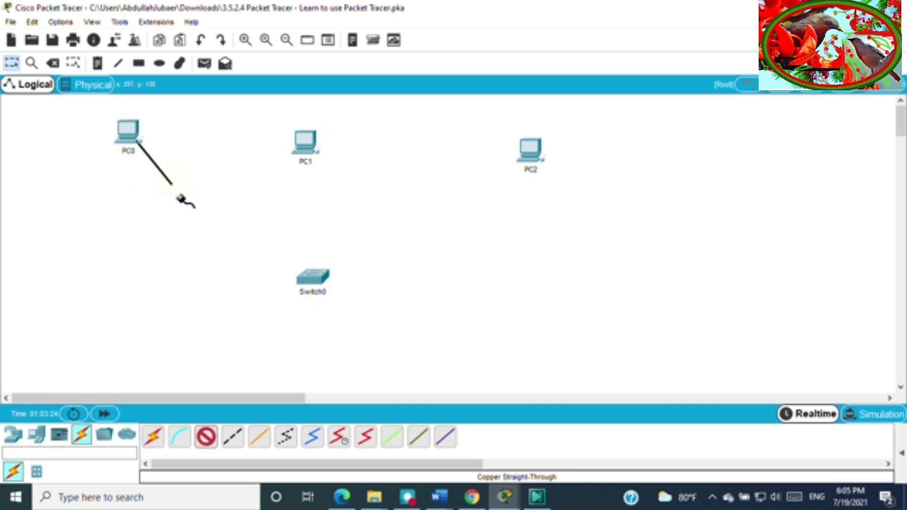
click(310, 280)
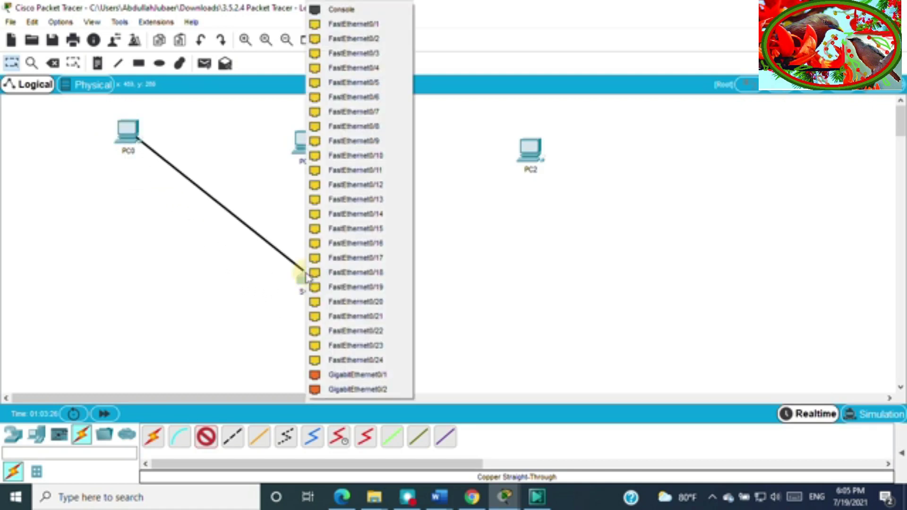
click(367, 25)
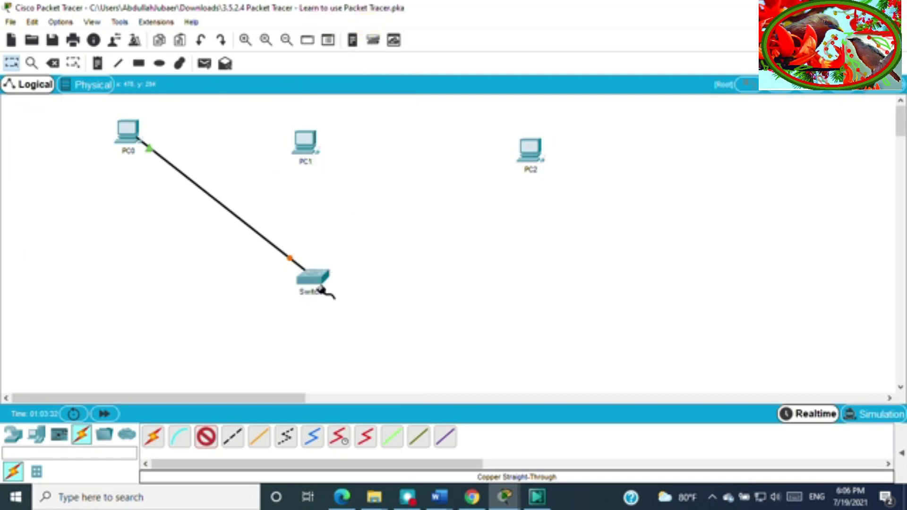
Connect the switch's FastEthernet0/2 port to PC1's FastEthernet0 port with a copper straight-through cable
click(315, 274)
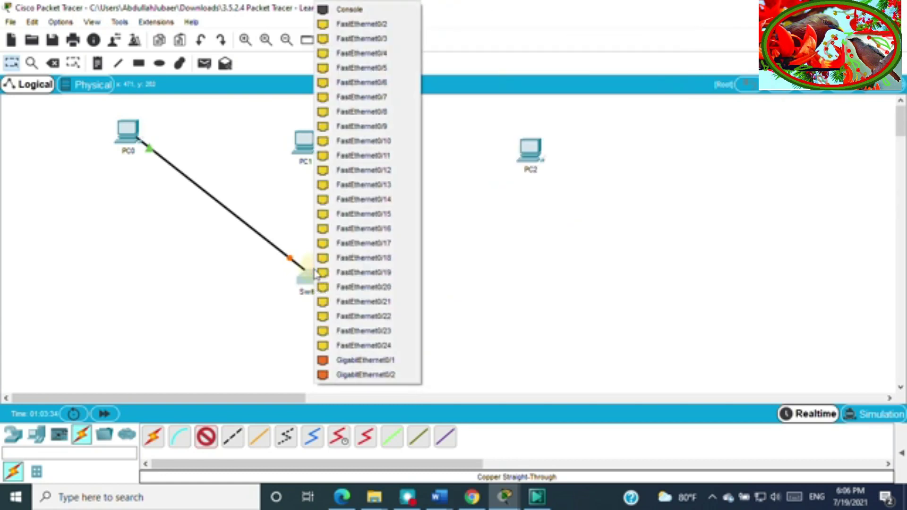
click(374, 26)
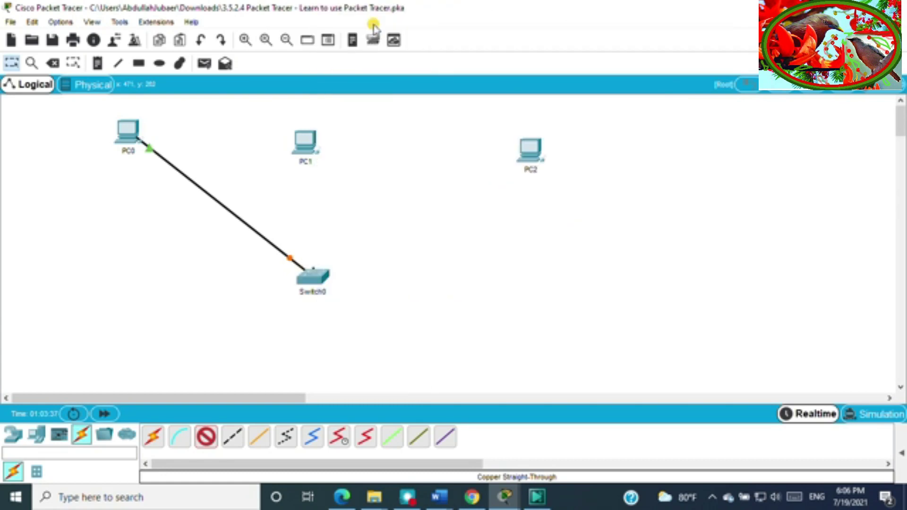
click(306, 144)
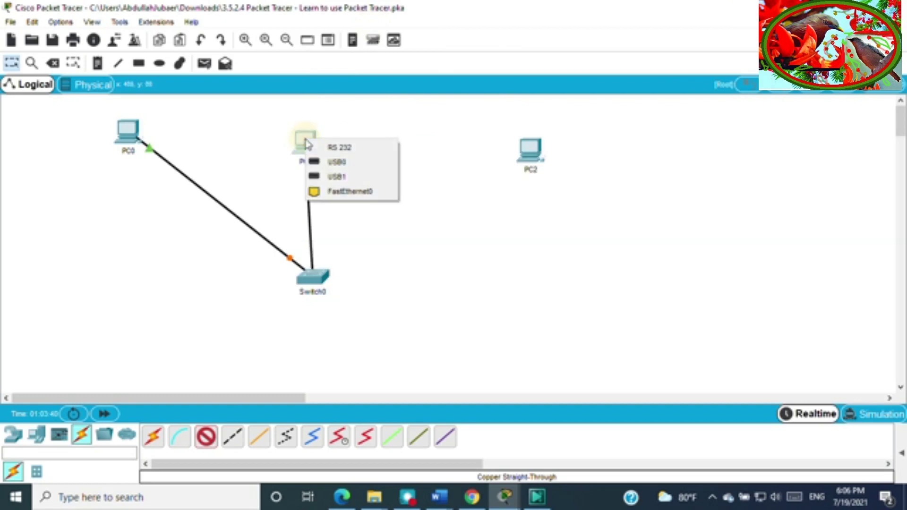
click(356, 192)
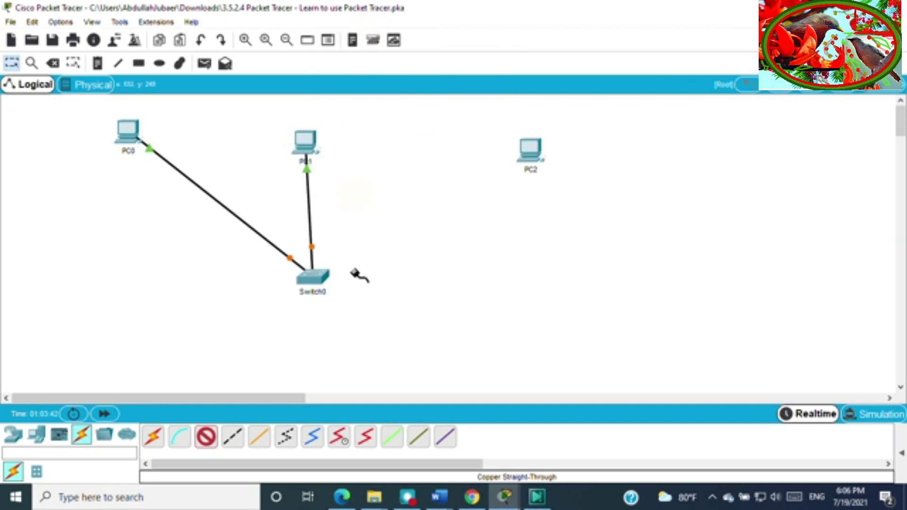
Connect the switch's FastEthernet0/3 port to PC2's FastEthernet0 port with a copper straight-through cable
click(321, 280)
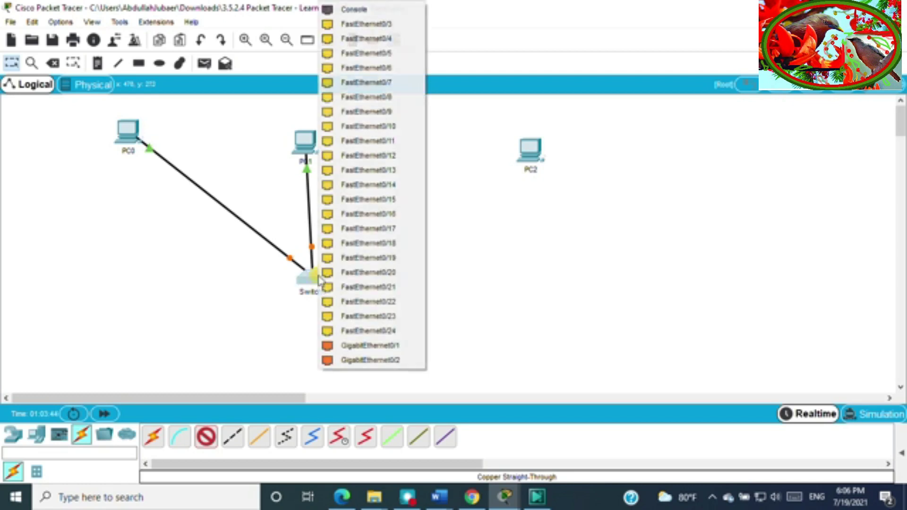
click(378, 26)
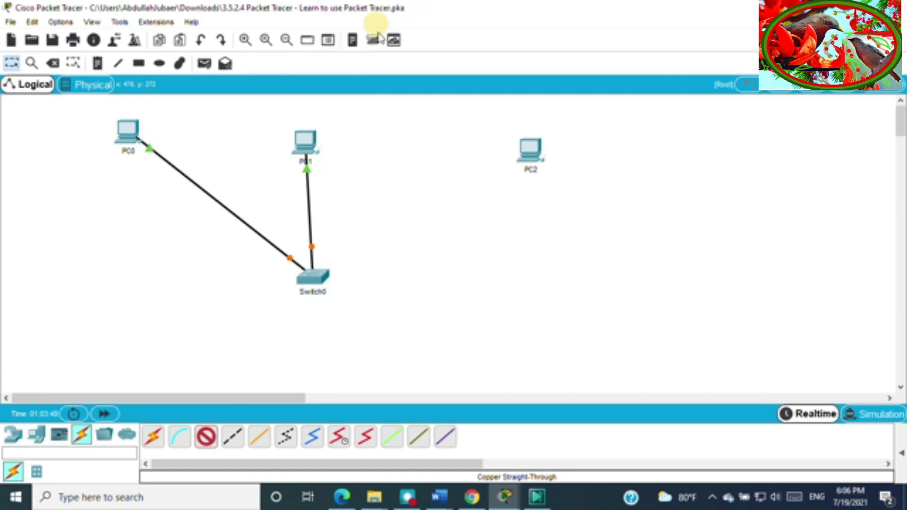
click(535, 154)
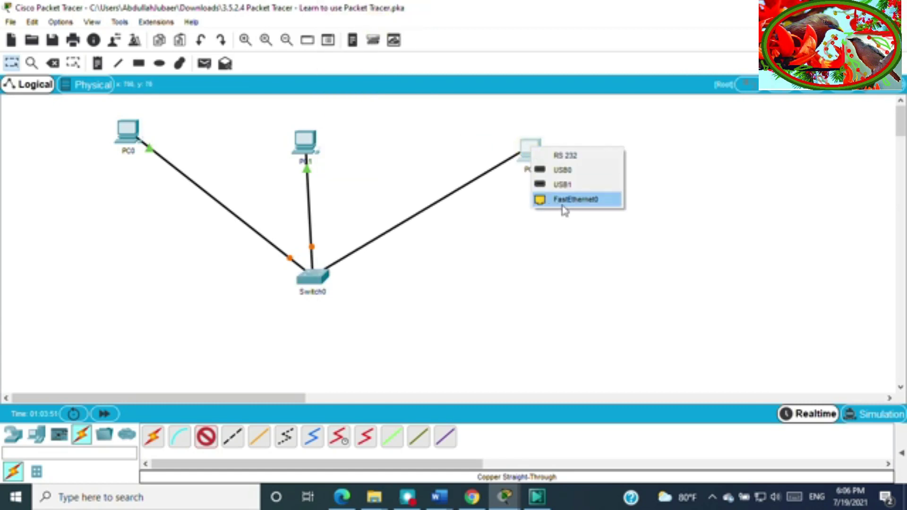
click(576, 202)
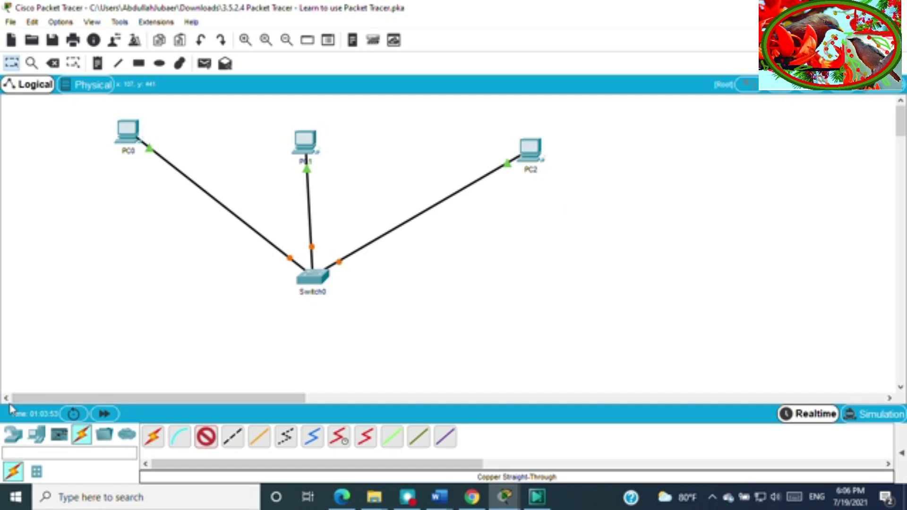
Review the activity's Step 2 instructions on configuring host names and IP addresses on the PCs
key(alt+Tab)
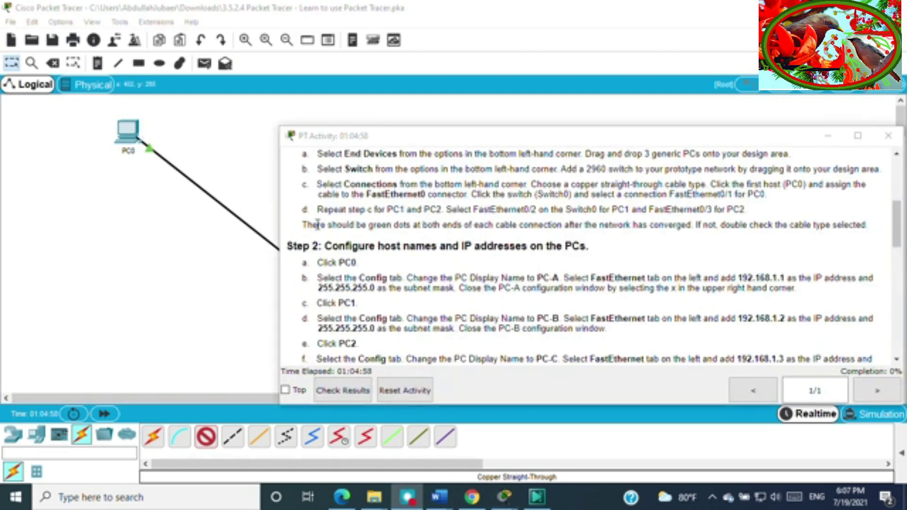
drag(289, 243, 601, 251)
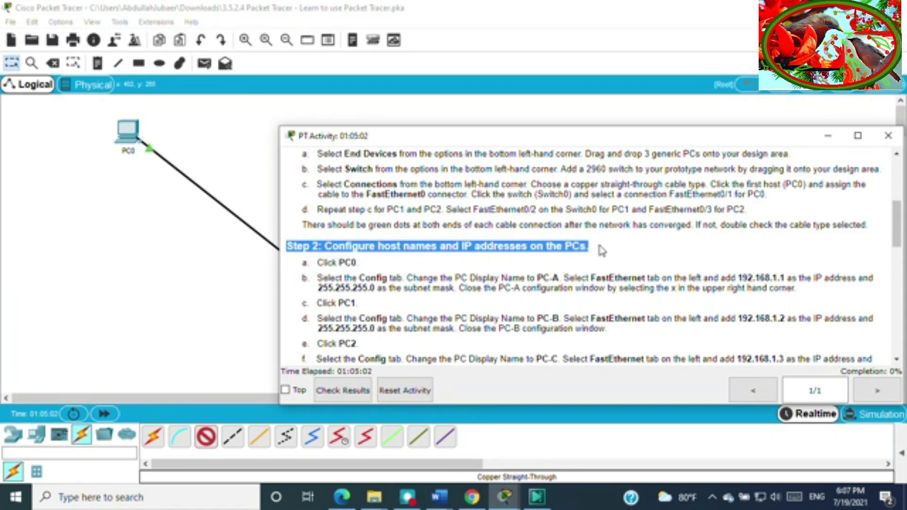
click(217, 283)
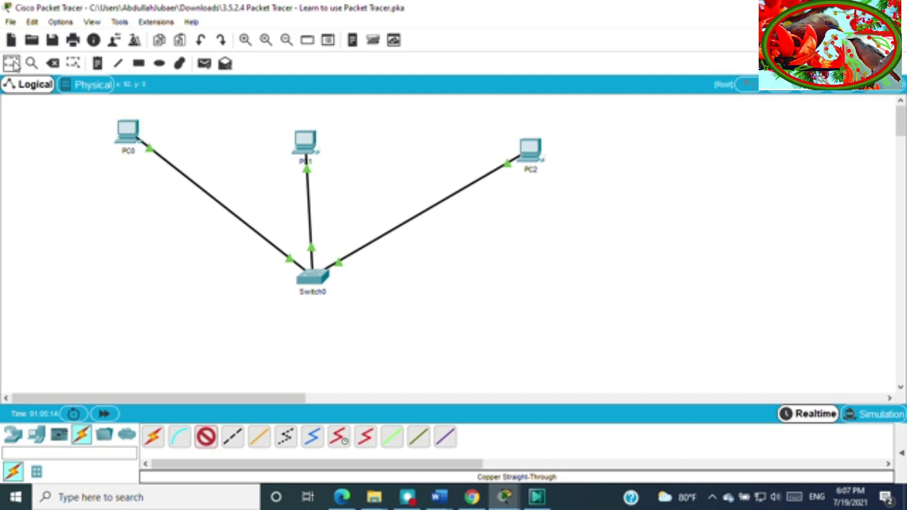
Open PC0's configuration and set its display name to PC-A
click(12, 64)
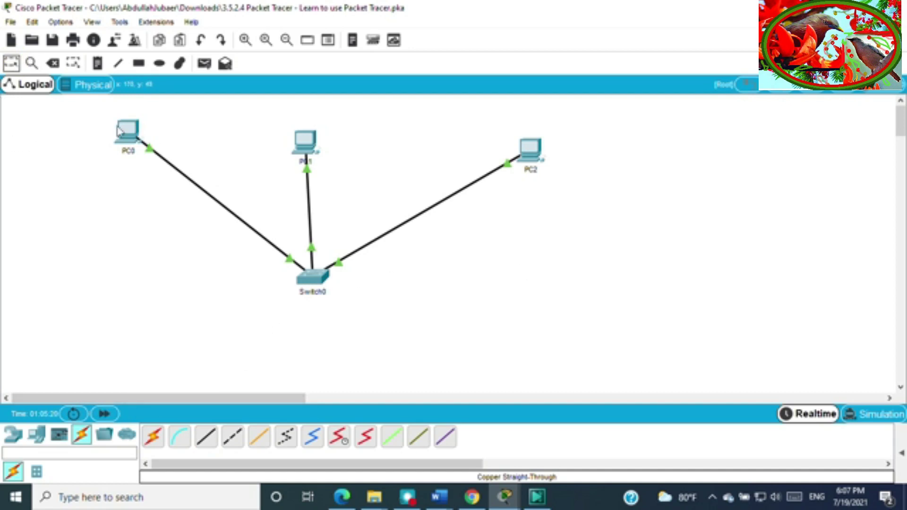
click(132, 130)
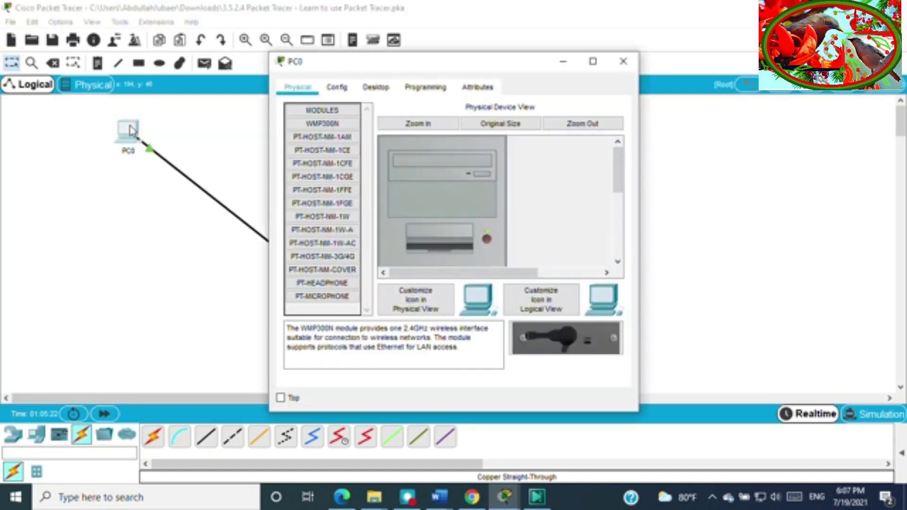
click(338, 89)
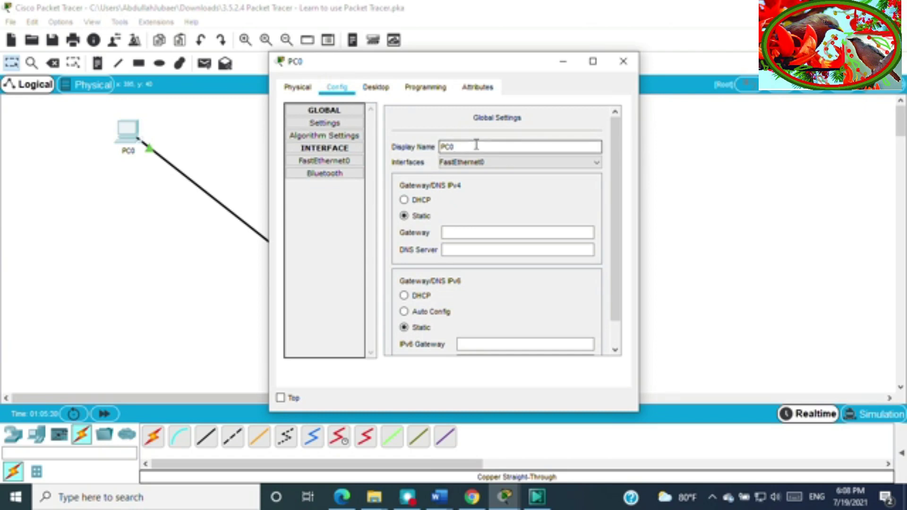
click(499, 150)
key(BackSpace)
text(-A)
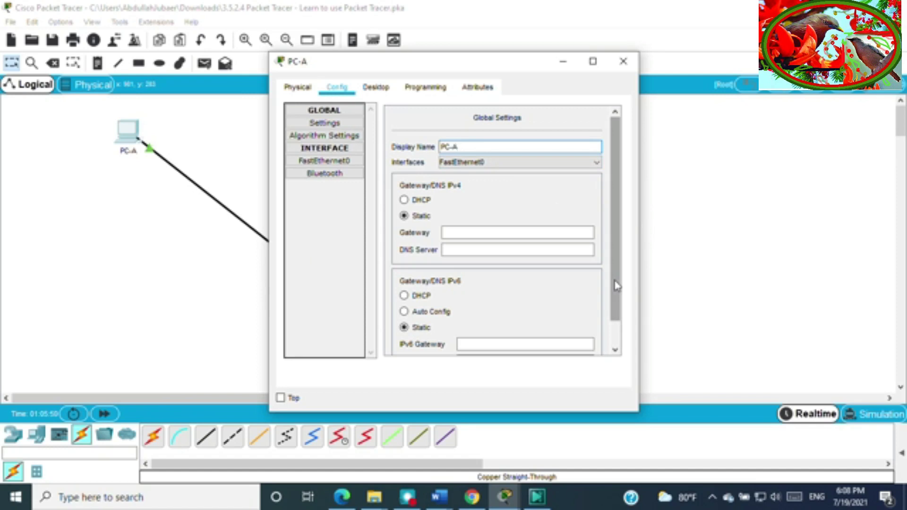
Remove the last letter of the PC's display name and enter A again
key(BackSpace)
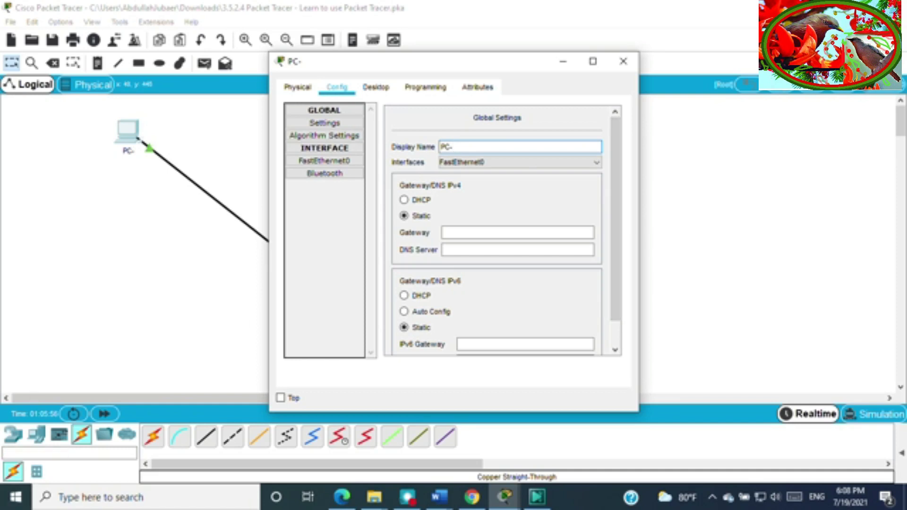
key(alt+Tab)
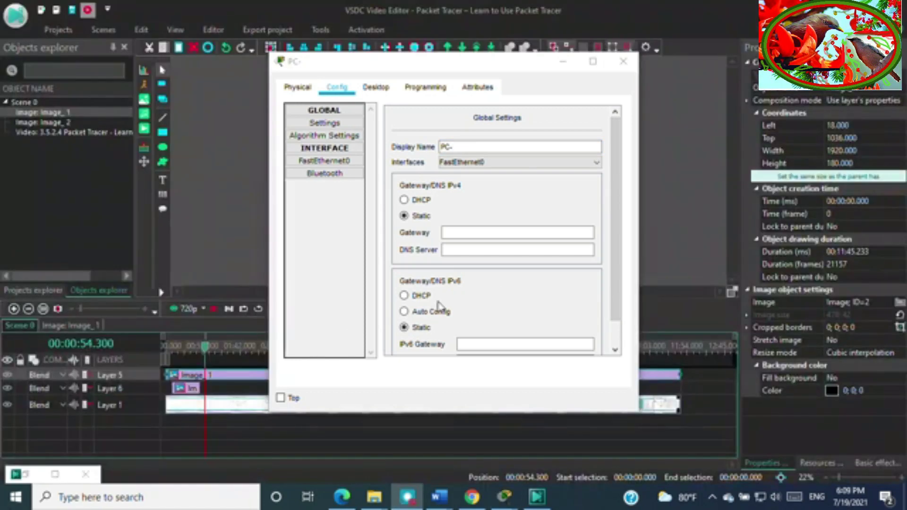
click(468, 147)
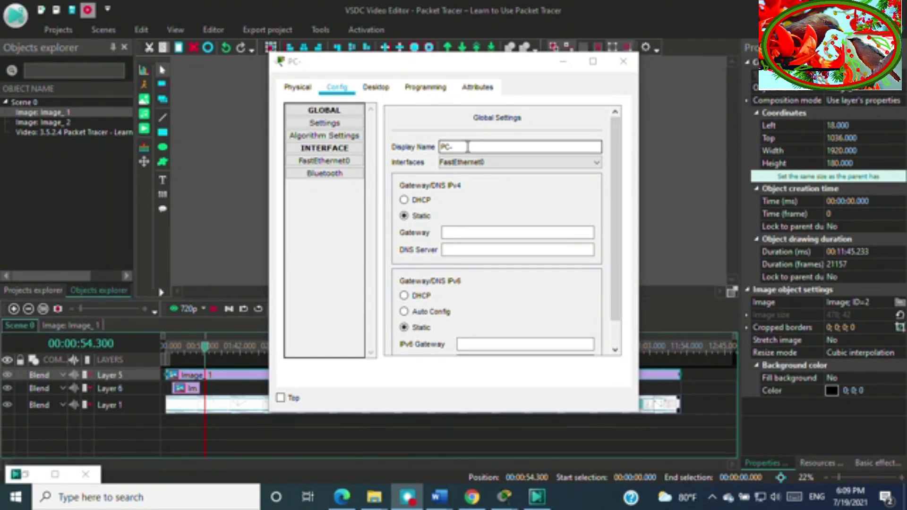
click(467, 147)
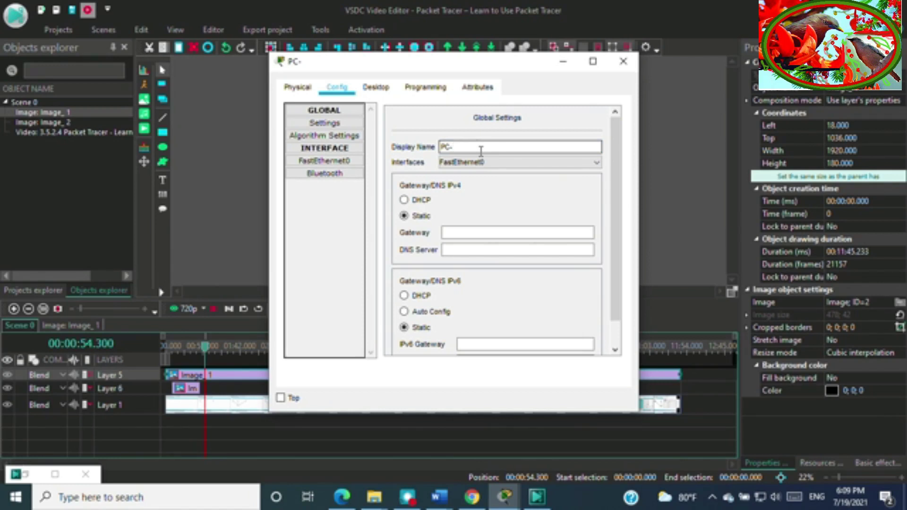
text(A)
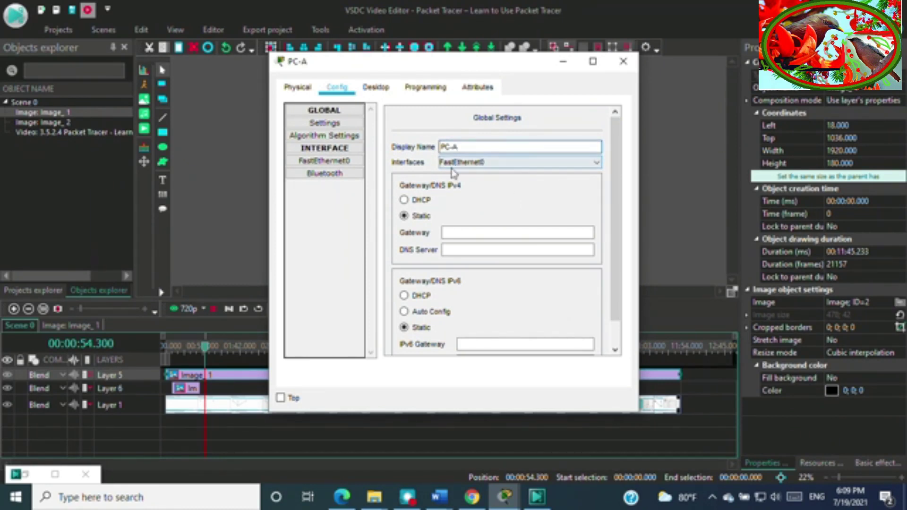
Give PC-A's FastEthernet0 interface the static IP address 192.168.1.1 with subnet mask 255.255.255.0 and close its configuration
click(344, 164)
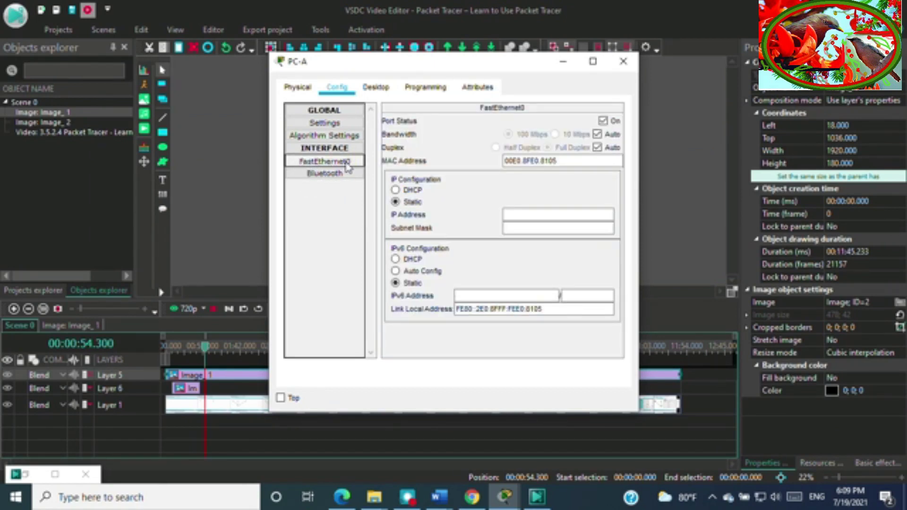
click(536, 215)
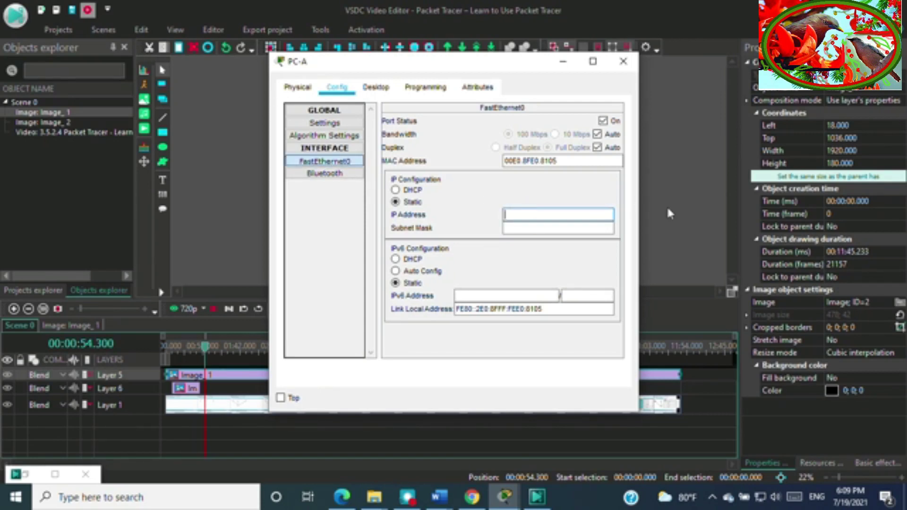
text(192.168.1.1)
click(505, 226)
click(543, 213)
key(Tab)
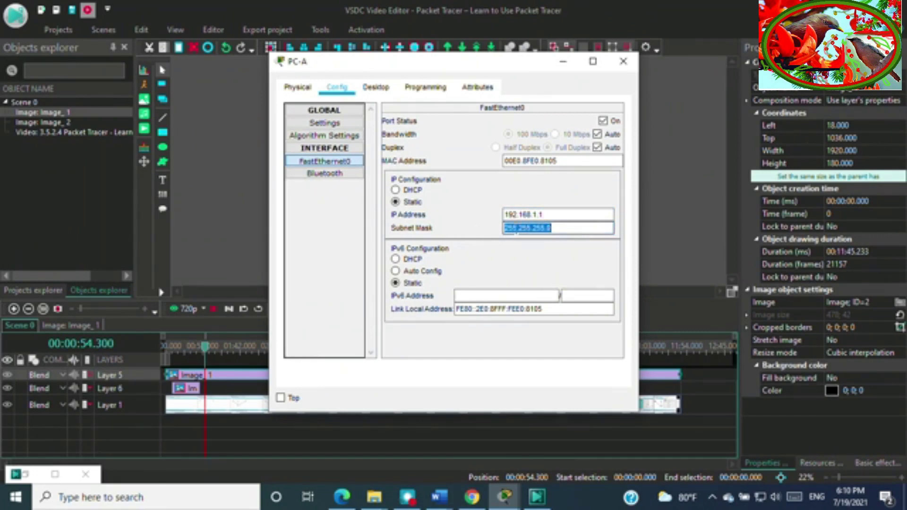
click(570, 229)
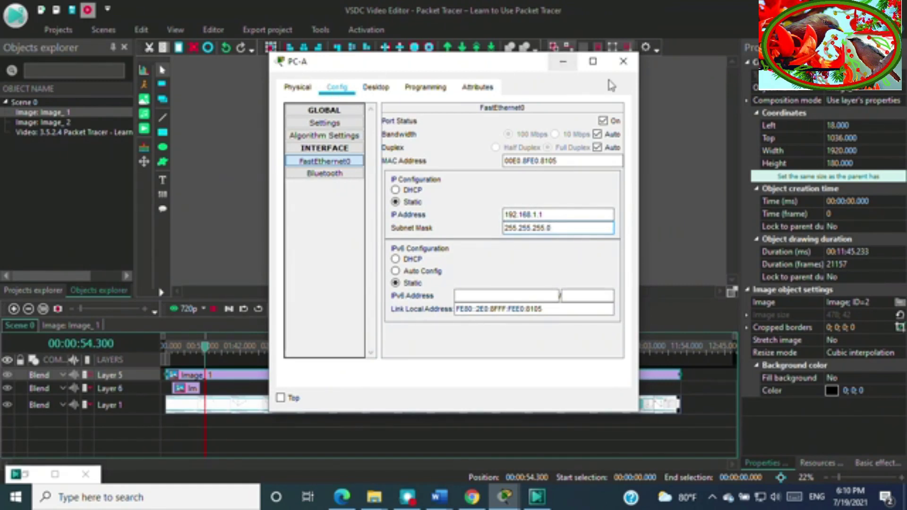
click(623, 62)
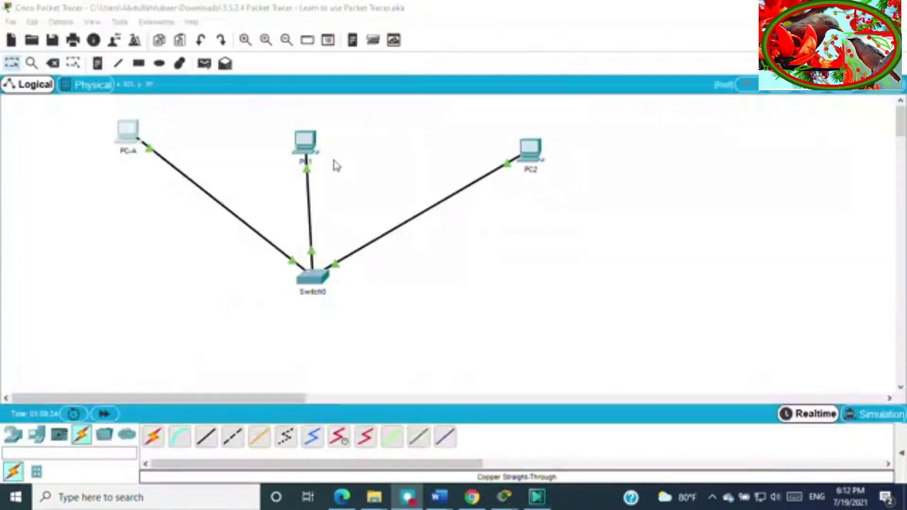
Set PC1's display name to PC-B and give its FastEthernet0 interface IP address 192.168.1.2 with subnet mask 255.255.255.0
click(305, 140)
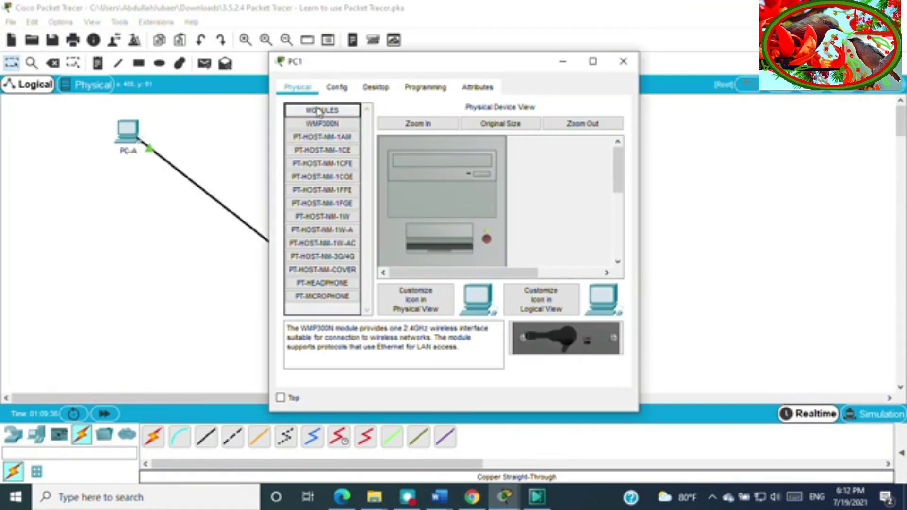
click(337, 88)
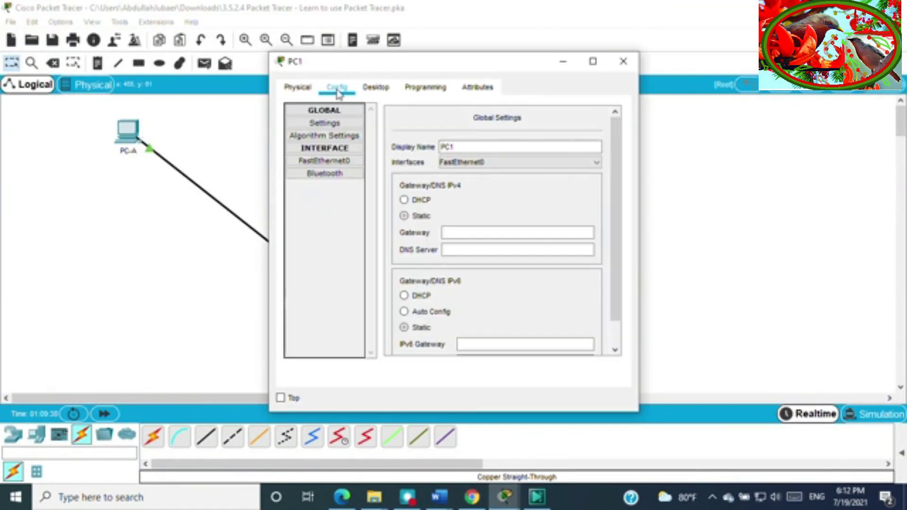
click(468, 148)
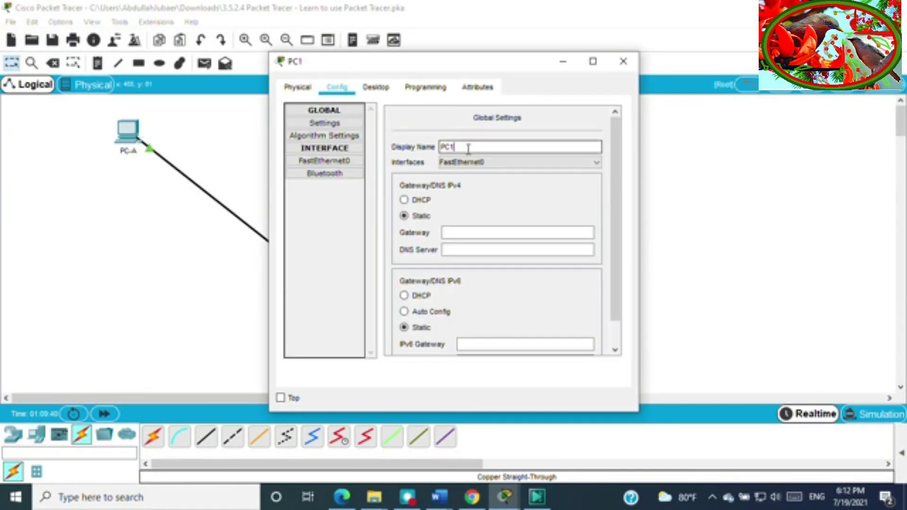
text(-B)
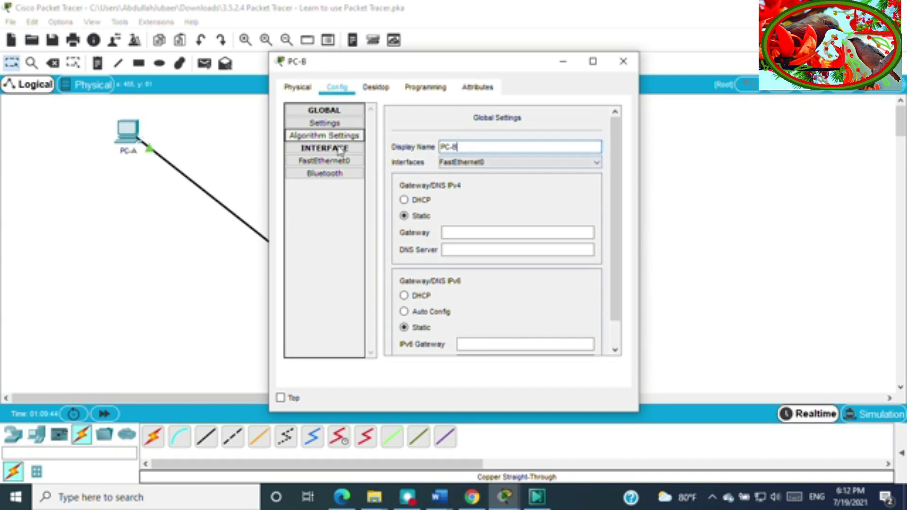
click(336, 163)
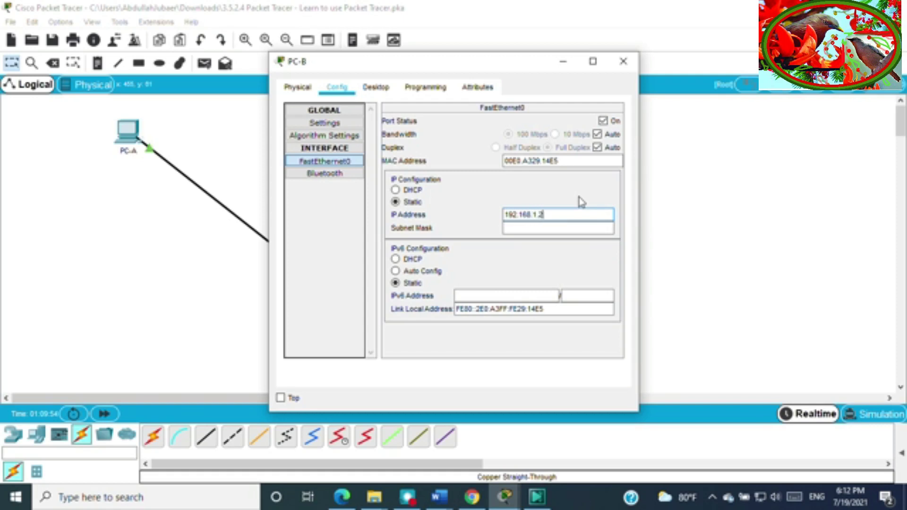
key(Tab)
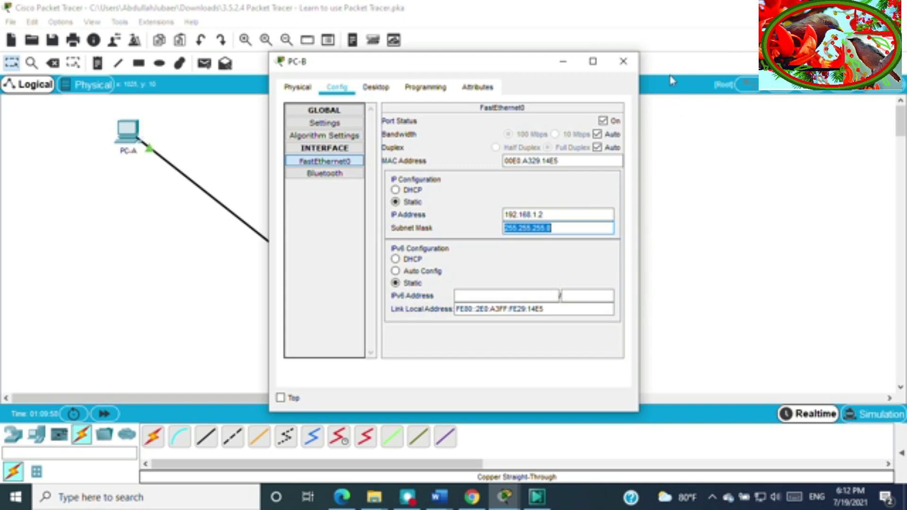
click(624, 61)
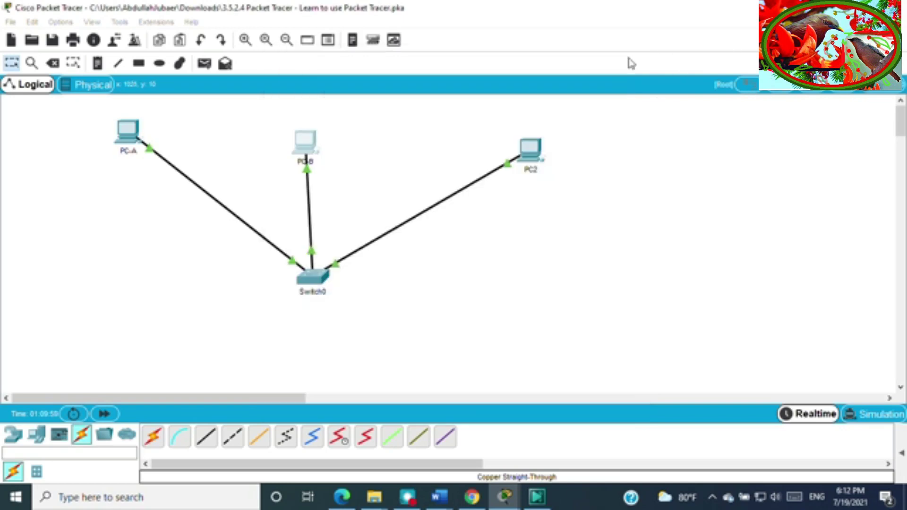
Set PC2's display name to PC- and give its FastEthernet0 interface IP address 192.168.1.3 with subnet mask 255.255.255.0
click(530, 154)
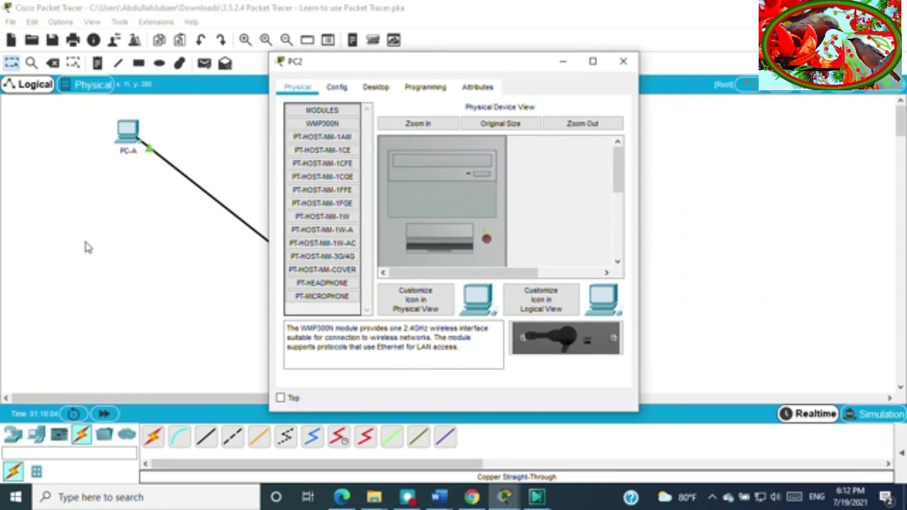
click(88, 247)
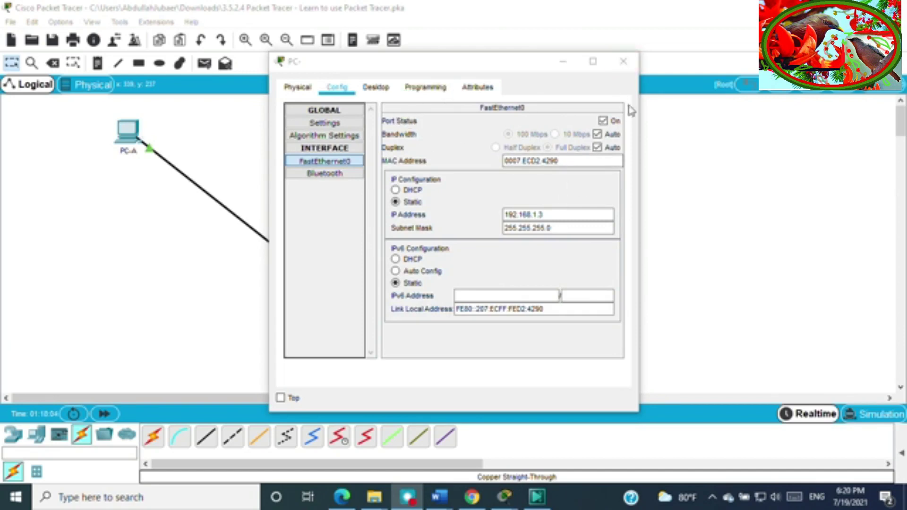
click(623, 62)
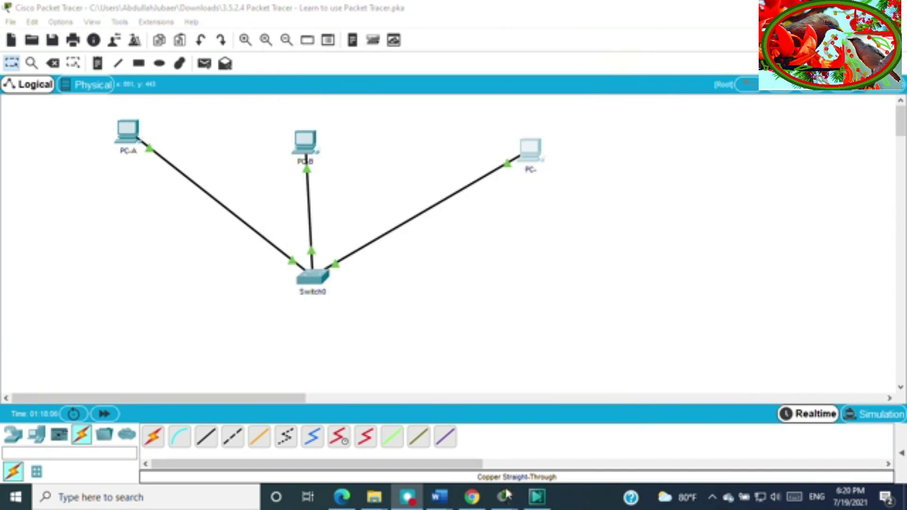
Review the activity's Step 3 instructions on observing the flow of data from PC-A to PC-C
mouse_move(415, 498)
mouse_move(505, 497)
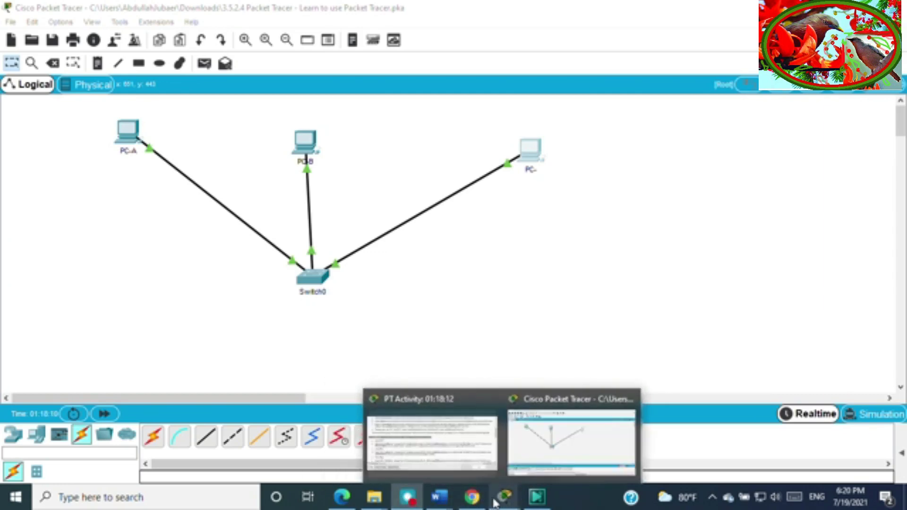
click(488, 455)
scroll(434, 300, down, 5)
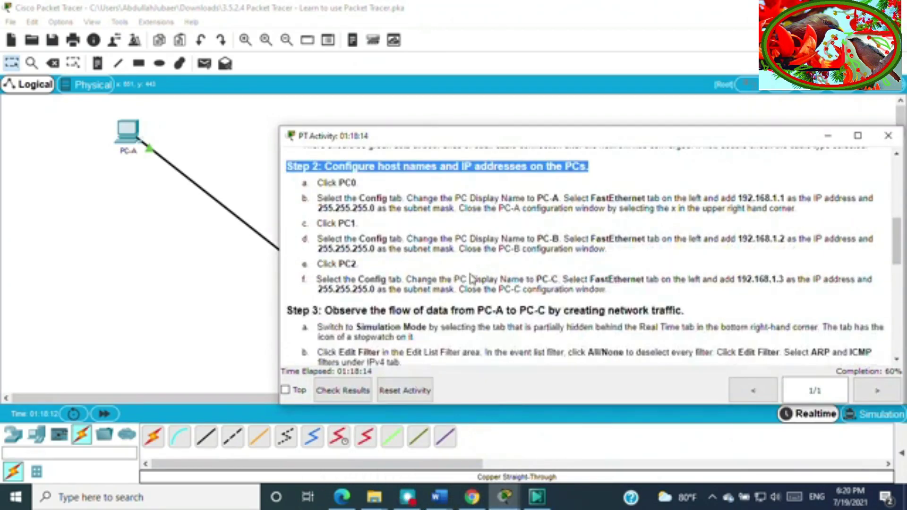
drag(286, 230, 693, 235)
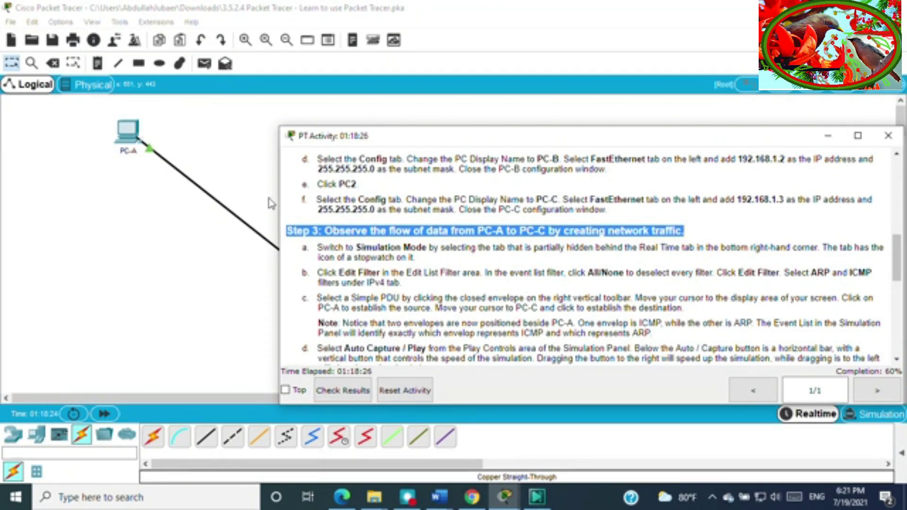
click(176, 269)
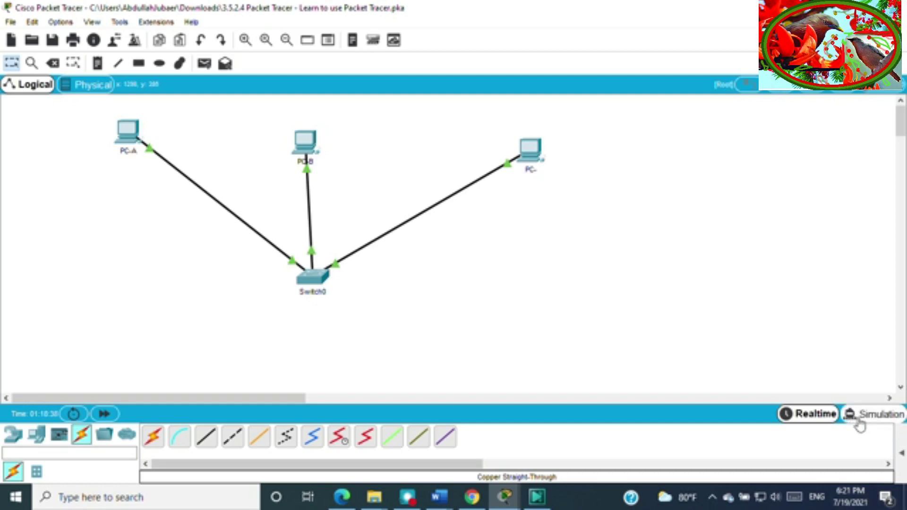
Switch to Simulation mode and limit the event list filters to ARP and ICMP only
click(891, 418)
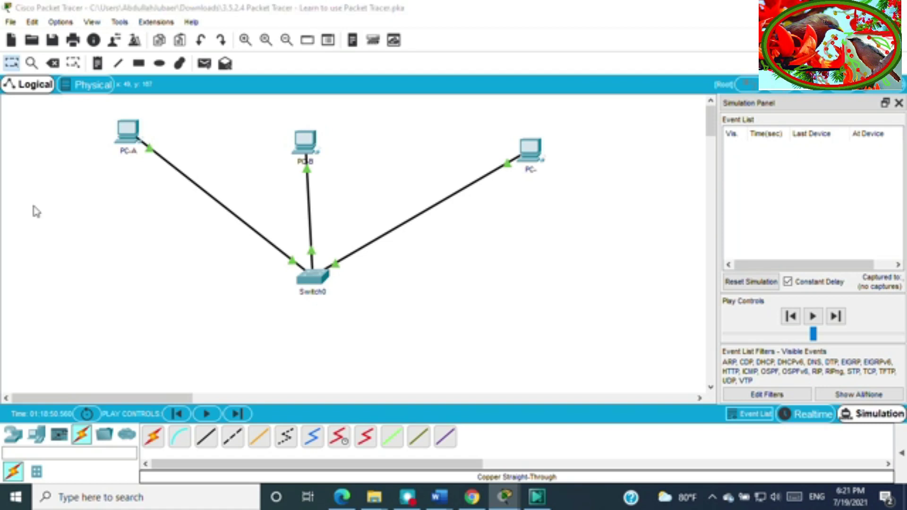
click(765, 395)
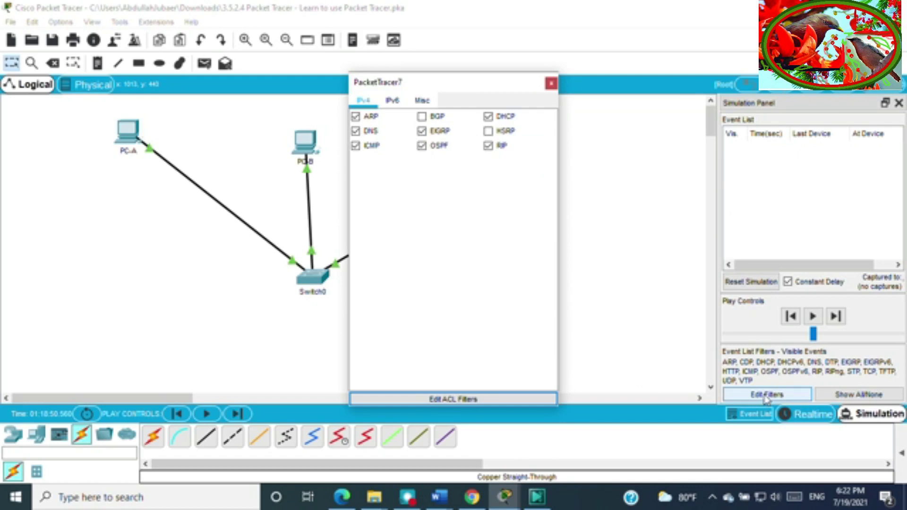
click(874, 398)
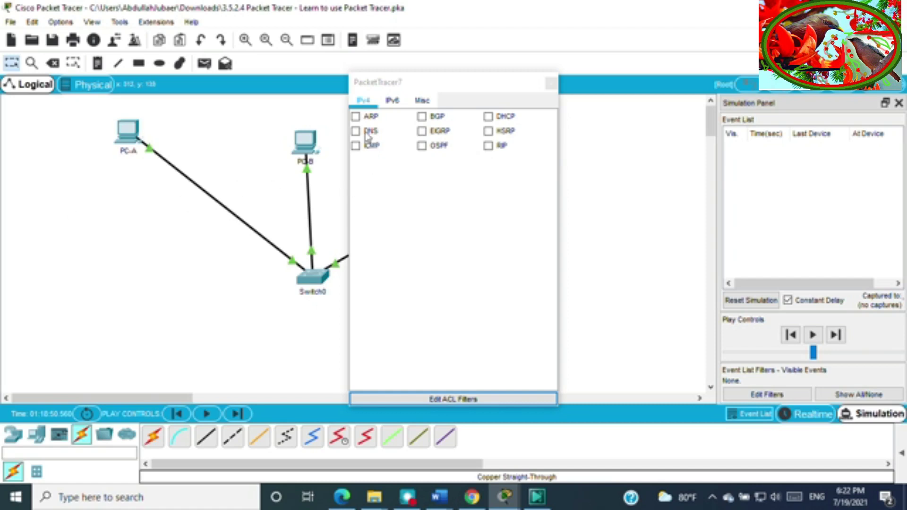
click(355, 116)
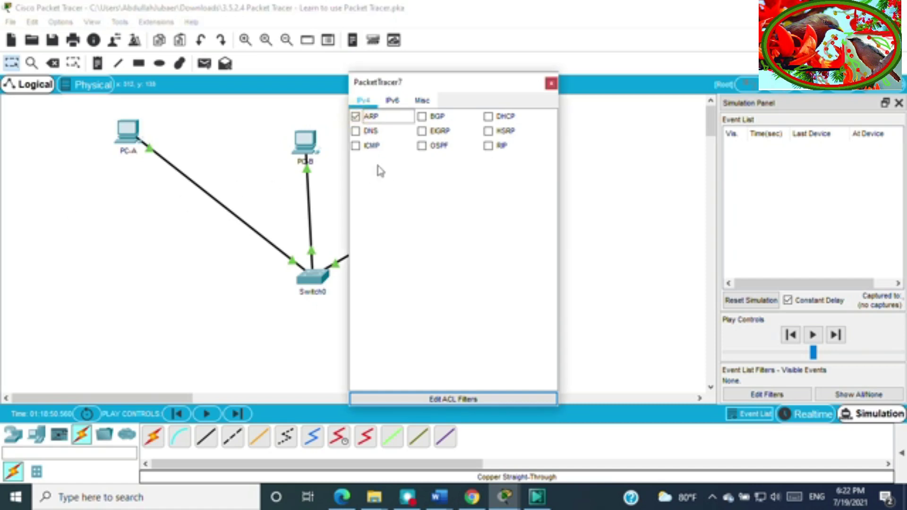
click(355, 146)
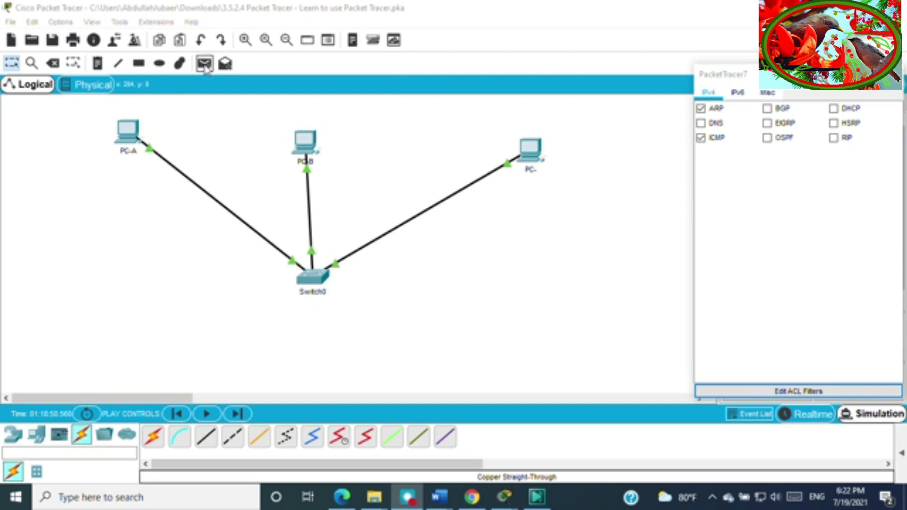
Close the filter list and add a simple PDU with PC-A as source and the third PC, PC-, as destination
click(205, 68)
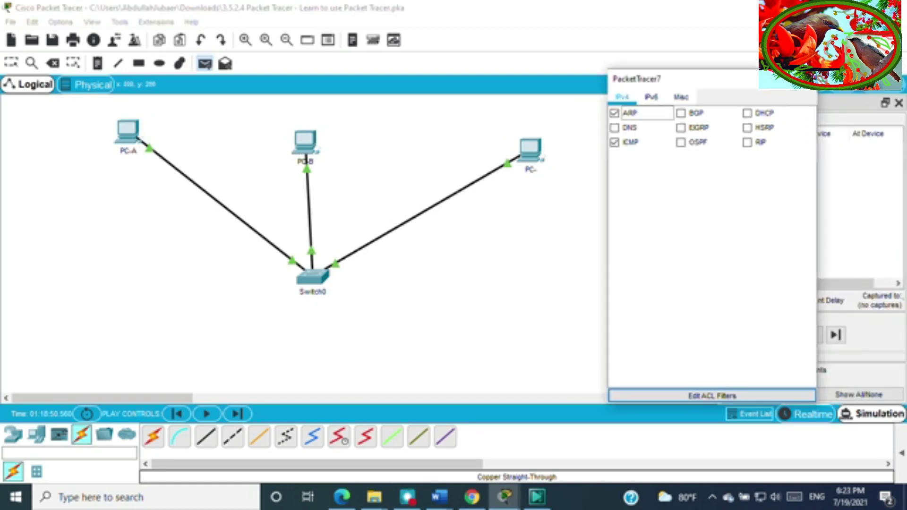
click(822, 97)
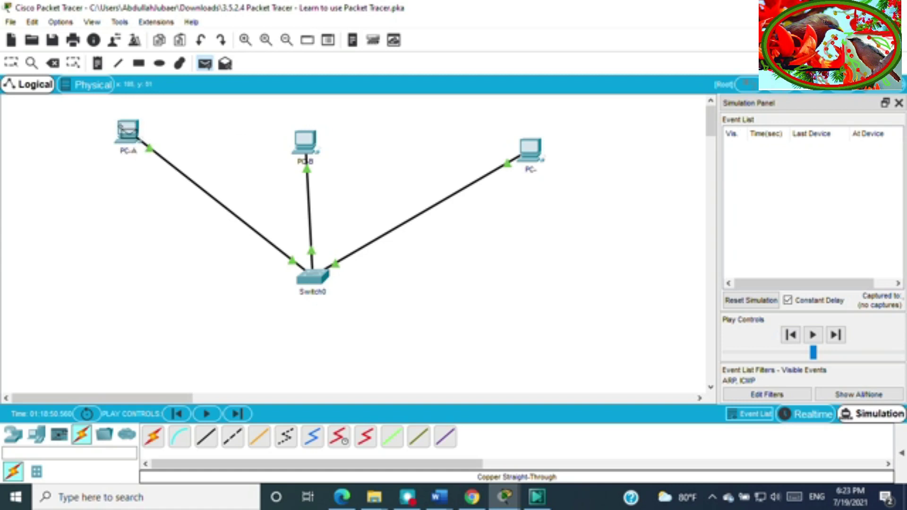
click(127, 128)
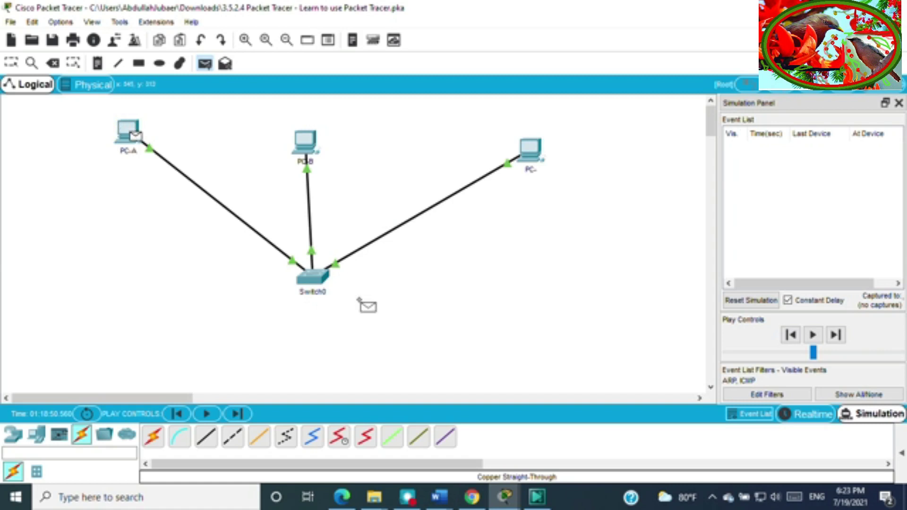
click(531, 150)
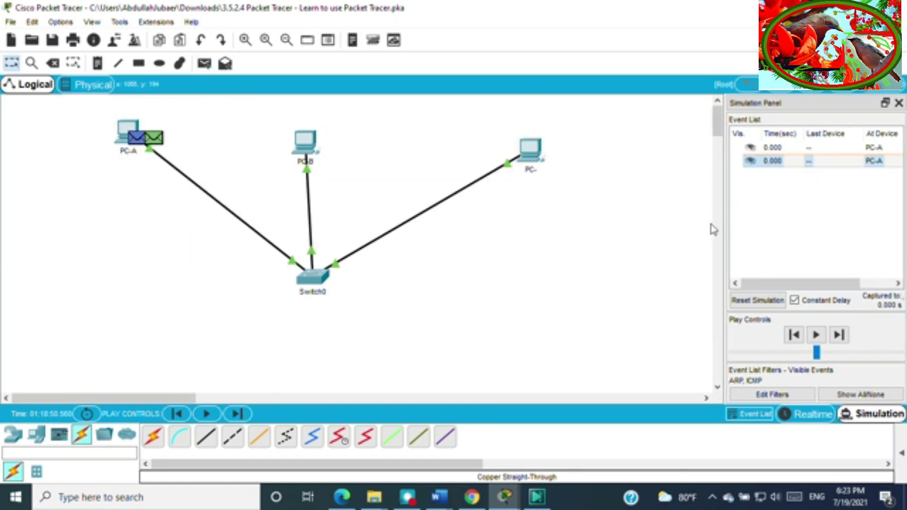
Widen the event list to show its Type column and play the simulation of the PDU traffic
drag(727, 226, 576, 221)
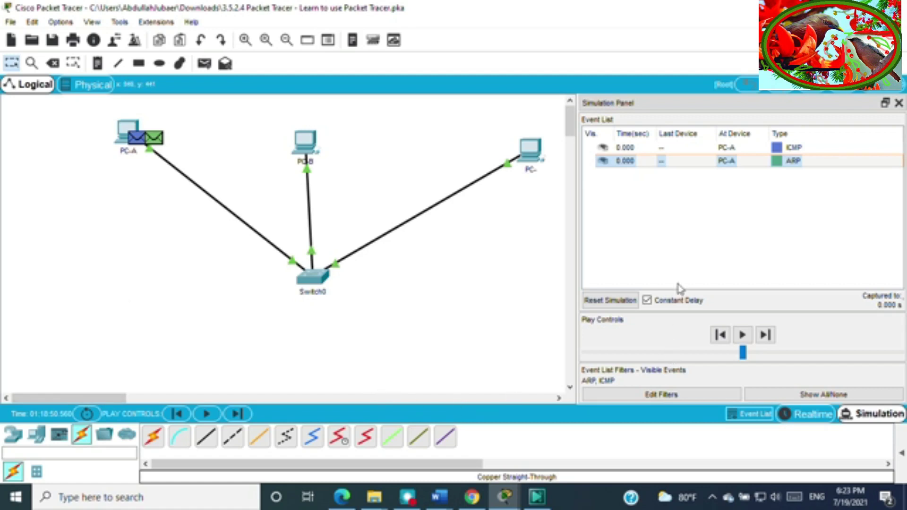
click(742, 335)
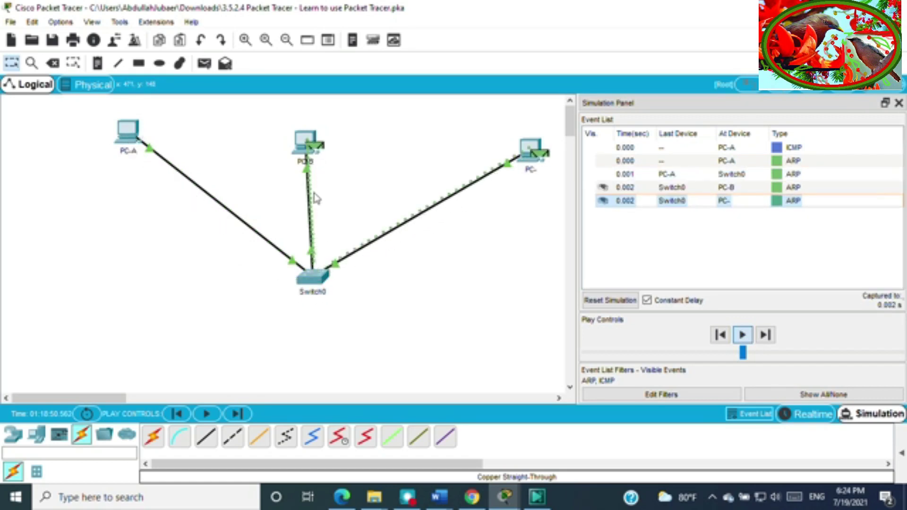
mouse_move(321, 147)
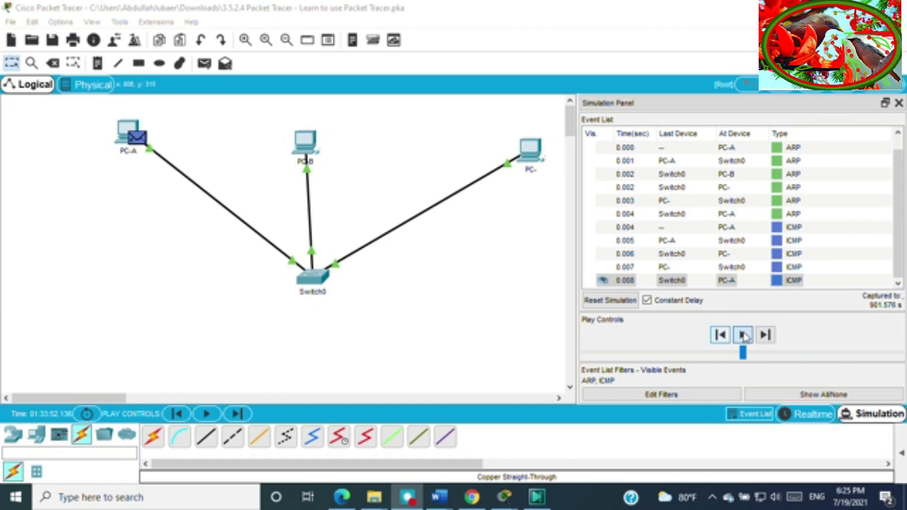
Step the simulation back through the captured ICMP and ARP events to re-examine the packet flow
click(721, 341)
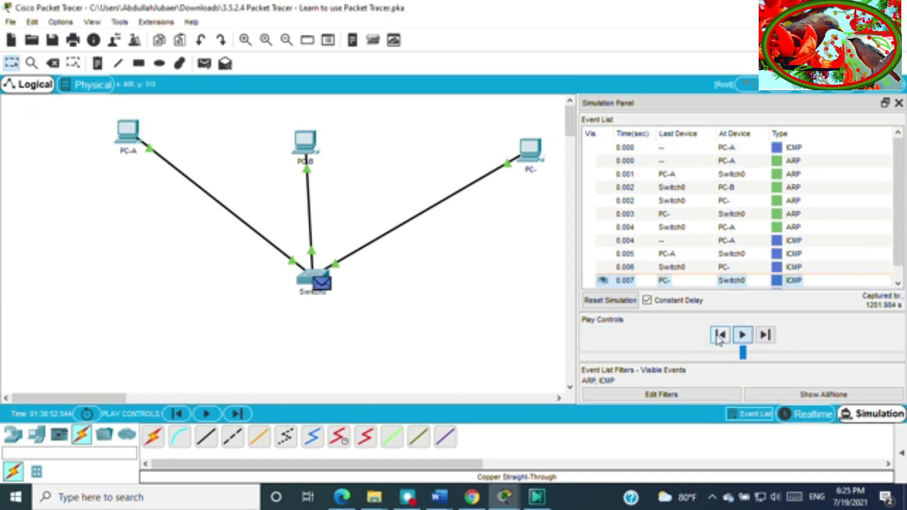
click(719, 340)
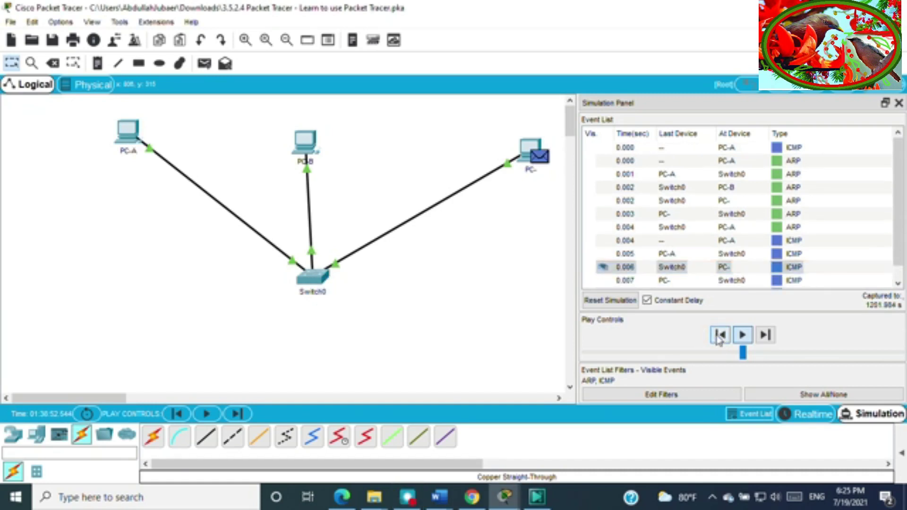
click(718, 340)
click(719, 337)
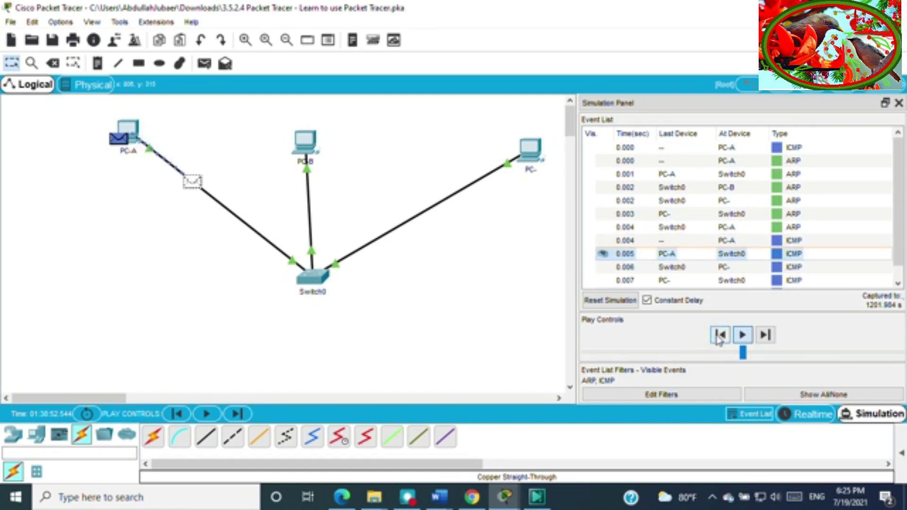
click(719, 336)
click(718, 336)
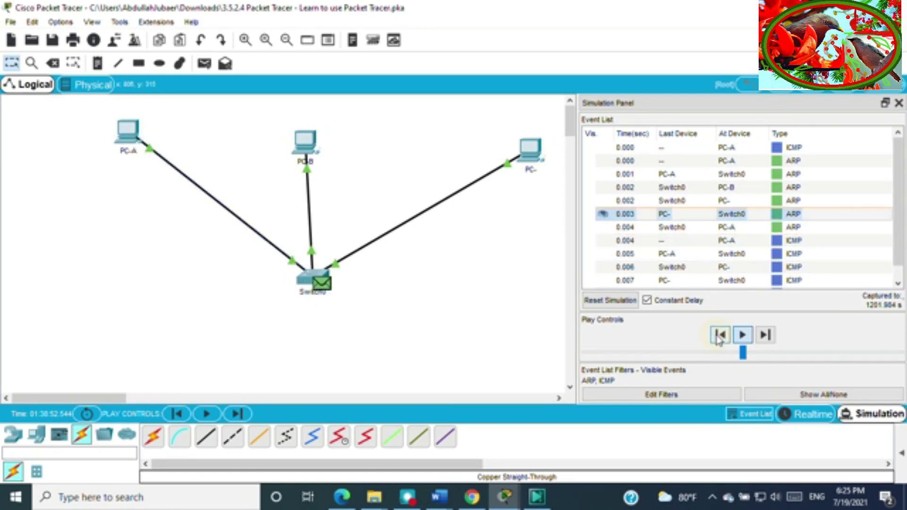
Step the simulation back to the initial ICMP and ARP events at PC-A and examine the ARP event from PC-A to Switch0
click(719, 336)
click(719, 336)
click(718, 336)
click(765, 335)
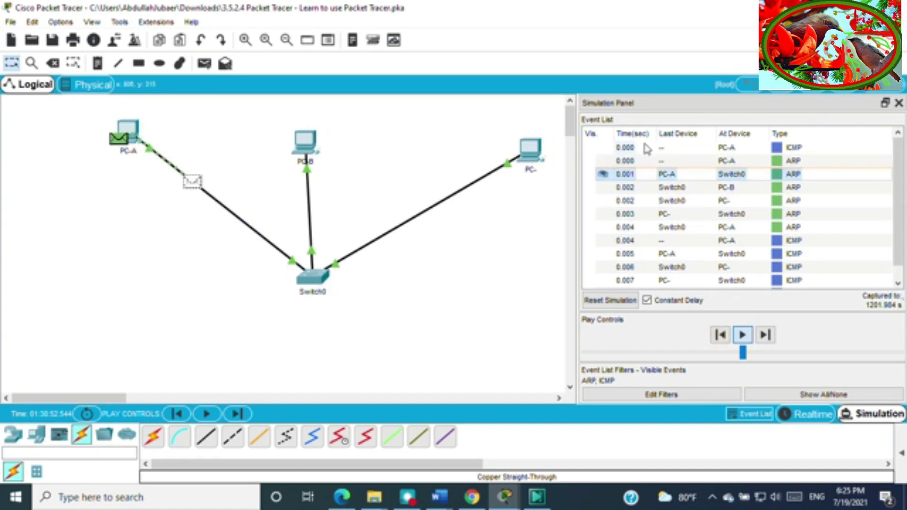
click(721, 337)
click(720, 336)
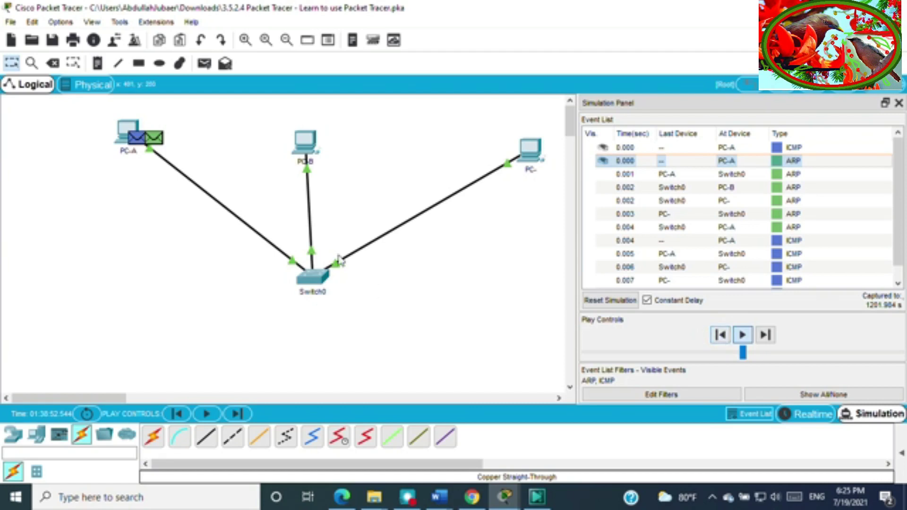
click(671, 174)
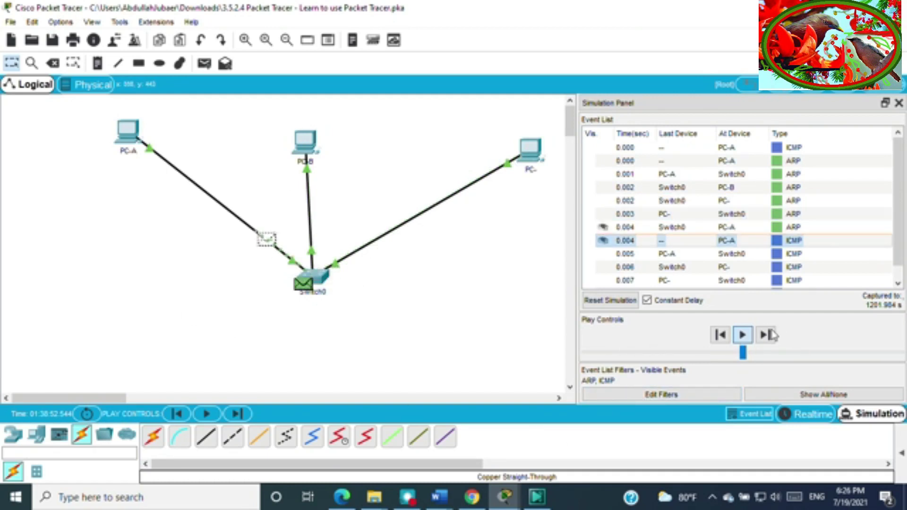
Reset the simulation, capture the ICMP traffic forward until the buffer is full, and choose to view the previous events
click(616, 300)
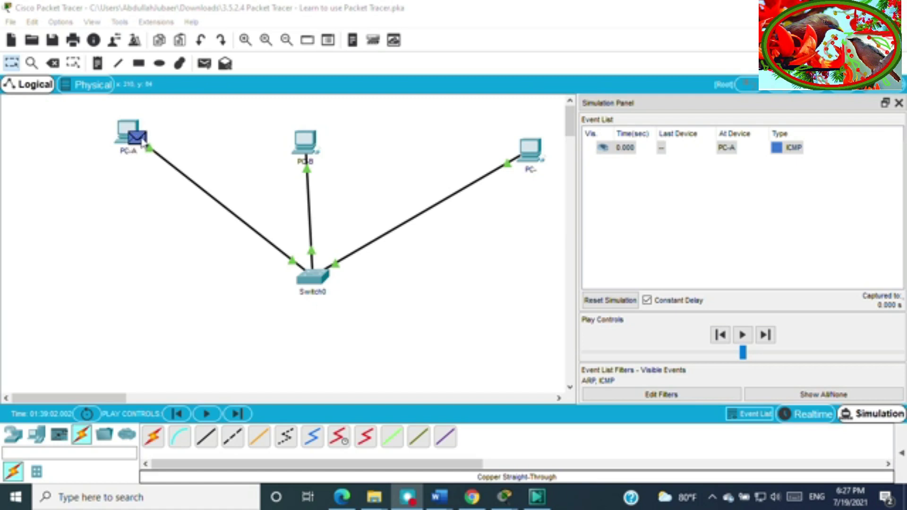
click(742, 335)
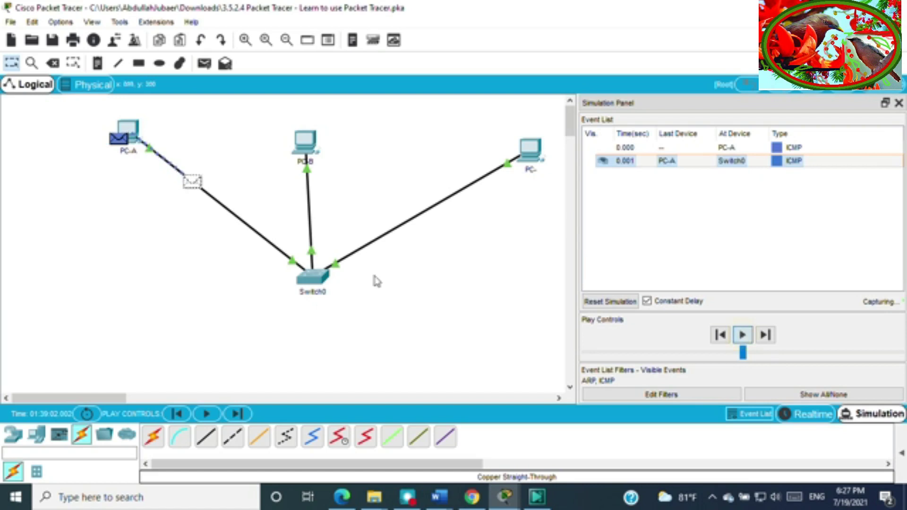
click(765, 336)
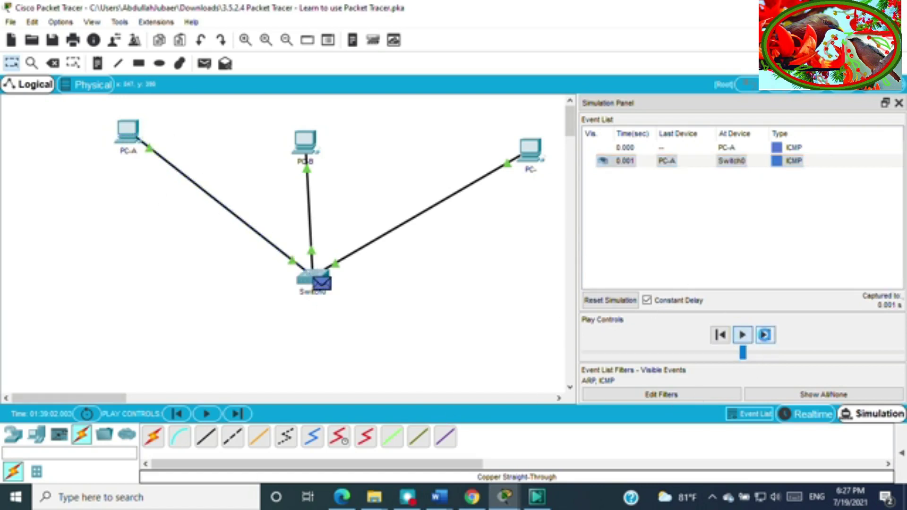
click(765, 335)
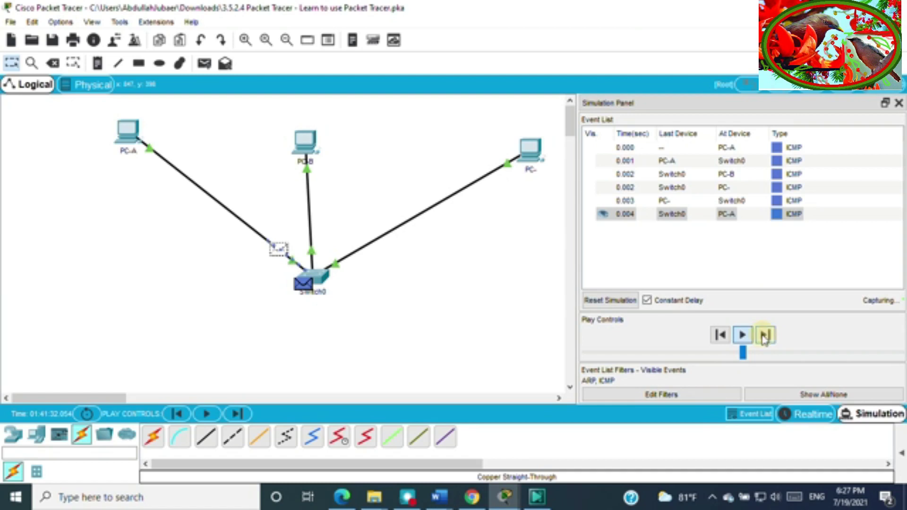
click(743, 335)
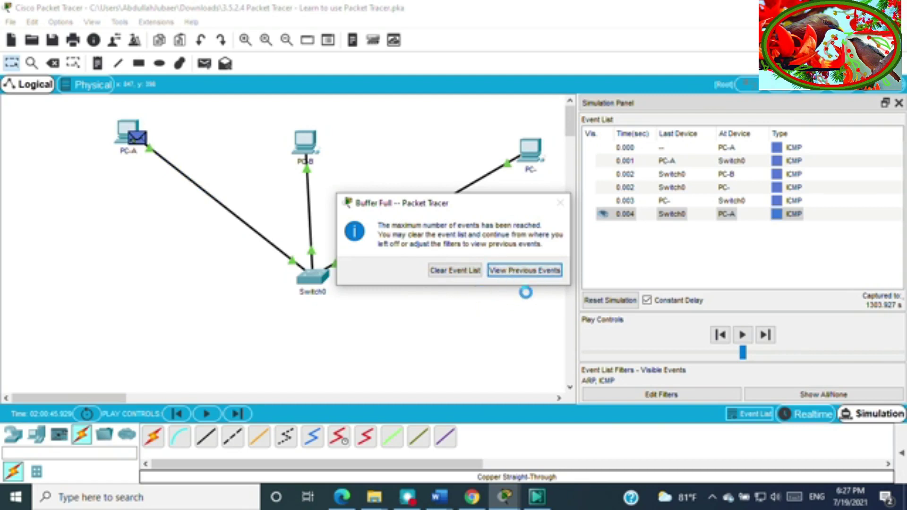
click(537, 270)
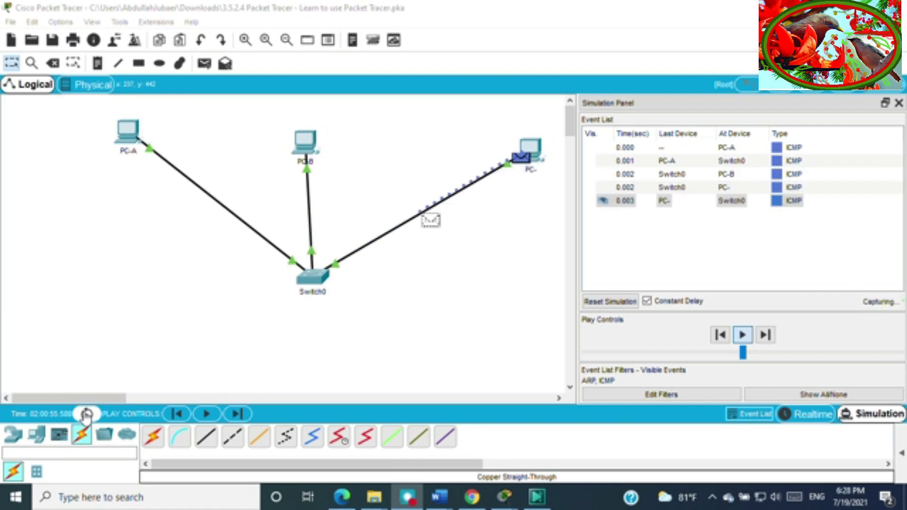
Power cycle the network devices, confirming the network reset, and close the Simulation Panel
click(88, 415)
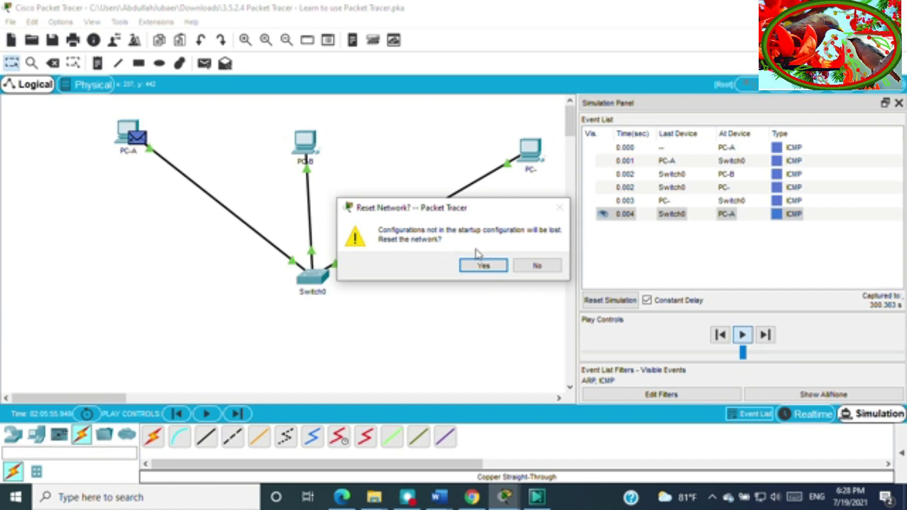
click(479, 265)
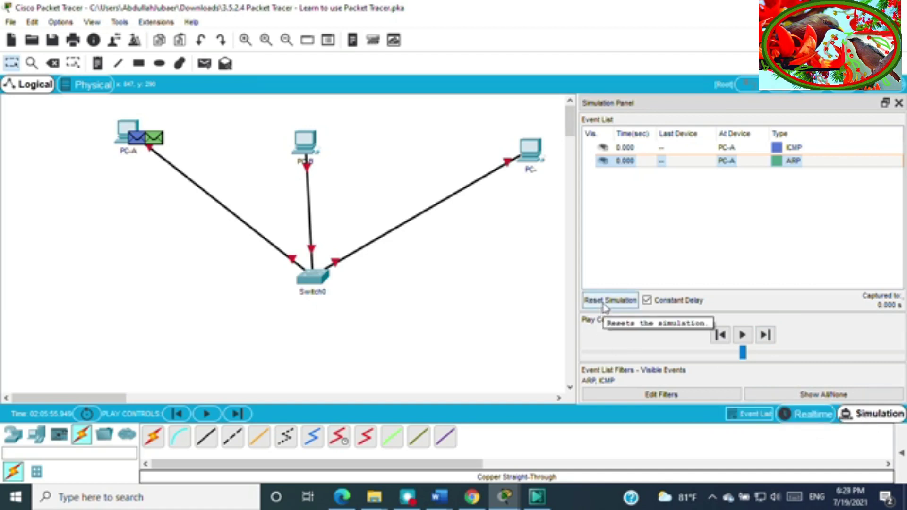
click(878, 422)
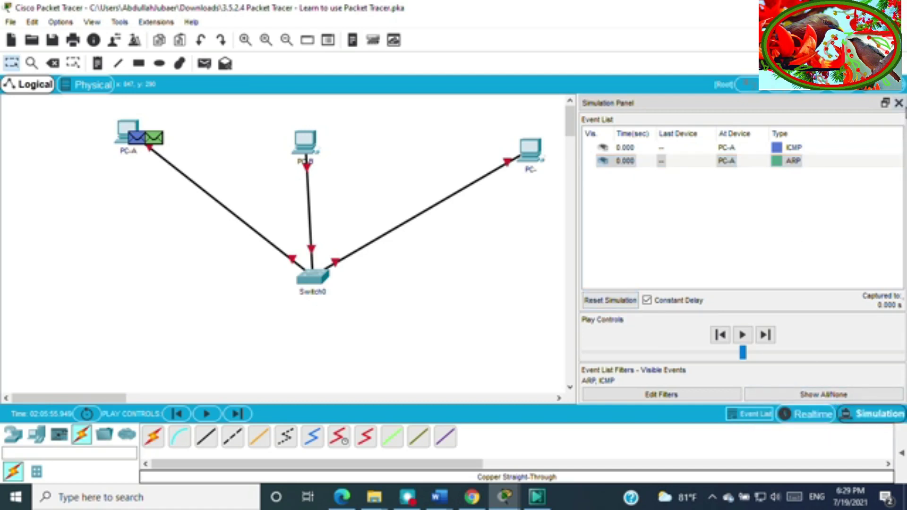
click(899, 103)
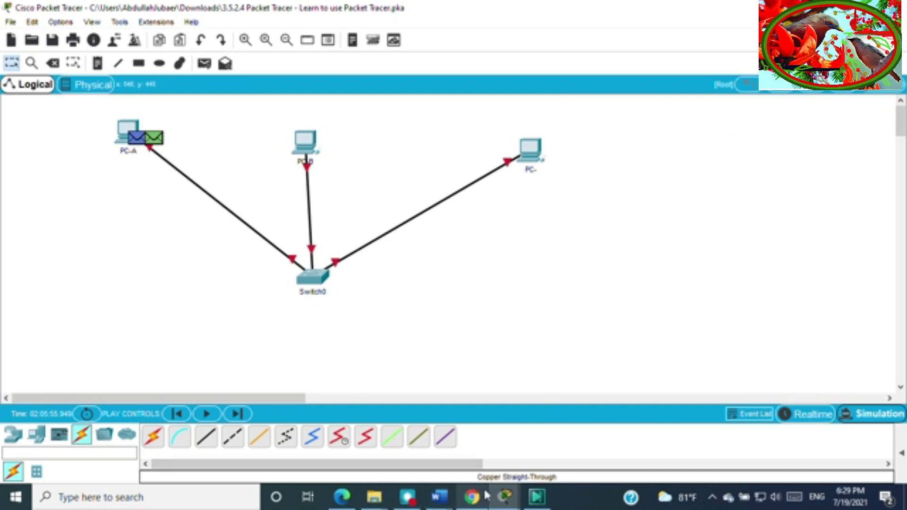
Open the PT Activity instructions and read Step 4, View ARP Tables on each PC
mouse_move(534, 500)
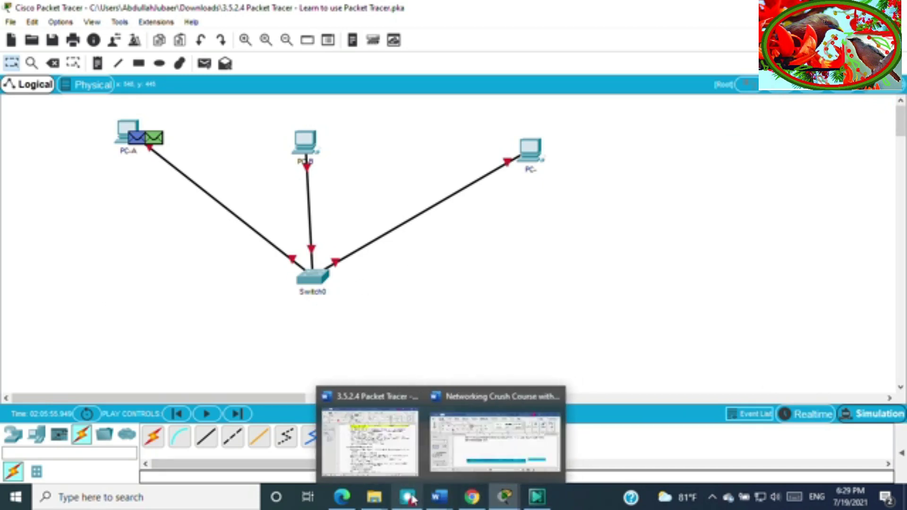
mouse_move(504, 499)
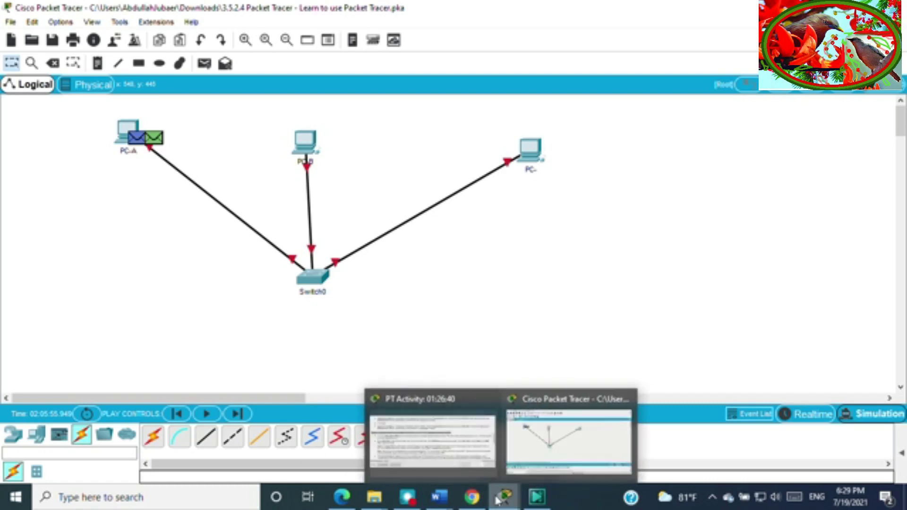
click(443, 446)
scroll(501, 271, down, 8)
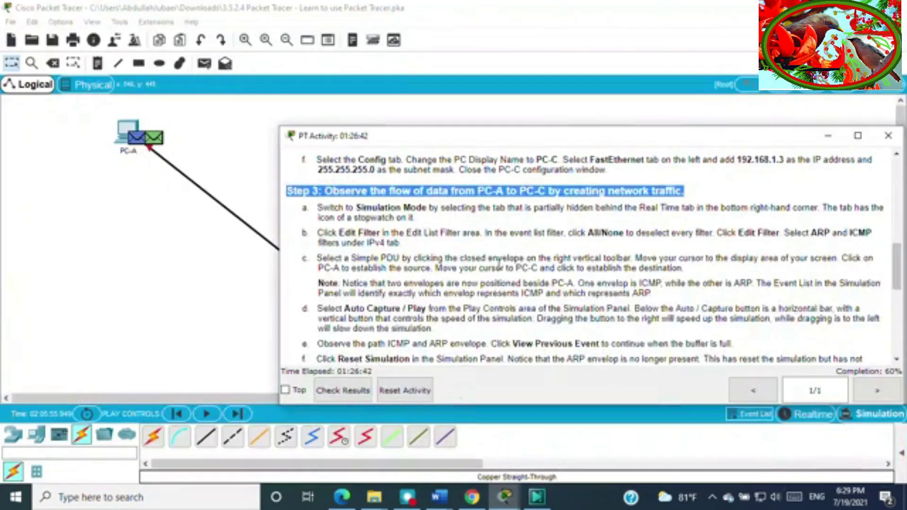
scroll(499, 266, down, 2)
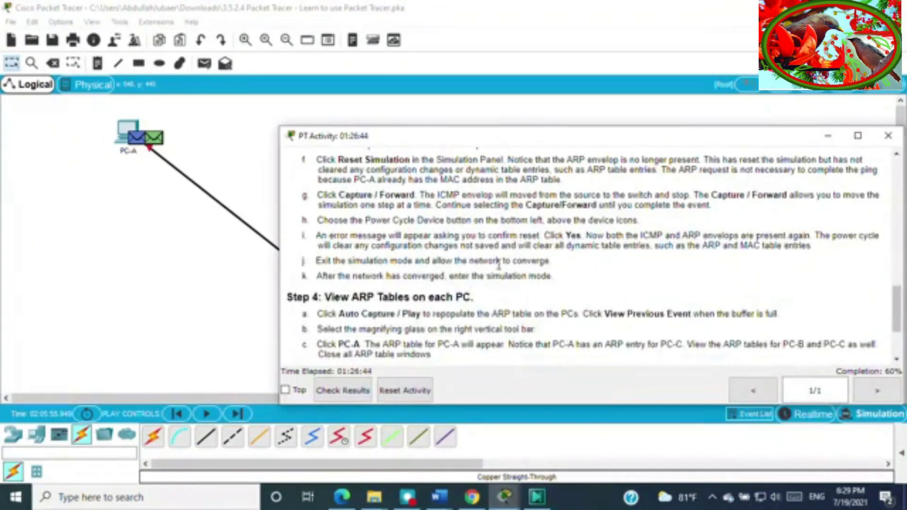
scroll(498, 266, down, 2)
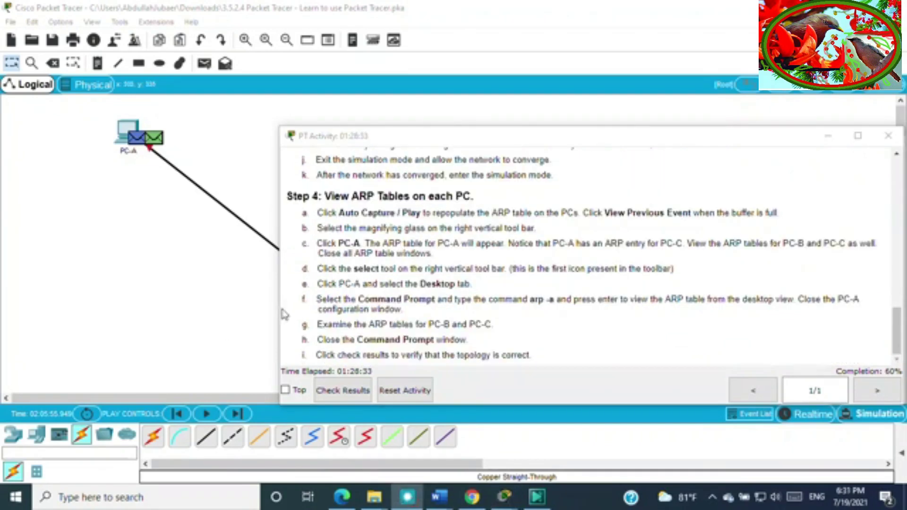
drag(471, 194, 303, 197)
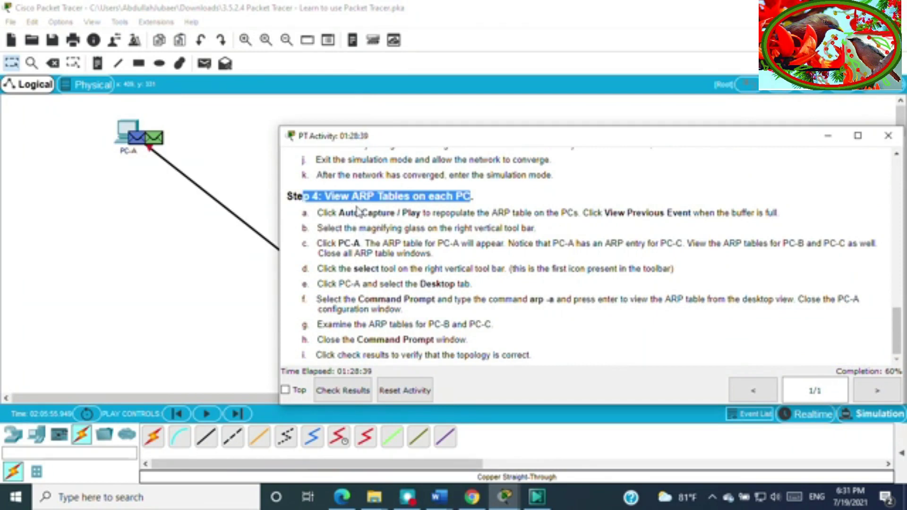
drag(319, 212, 671, 300)
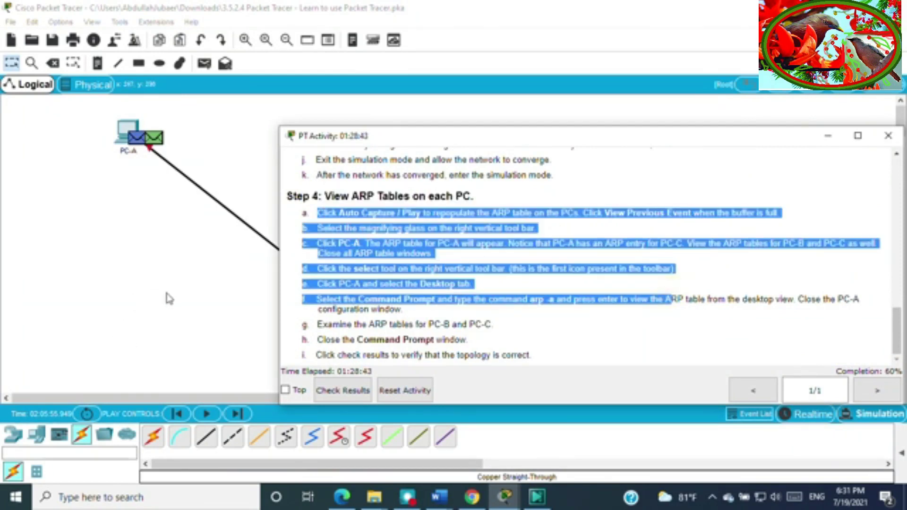
Play the simulation to repopulate the ARP tables on the PCs and step back through its events
click(206, 415)
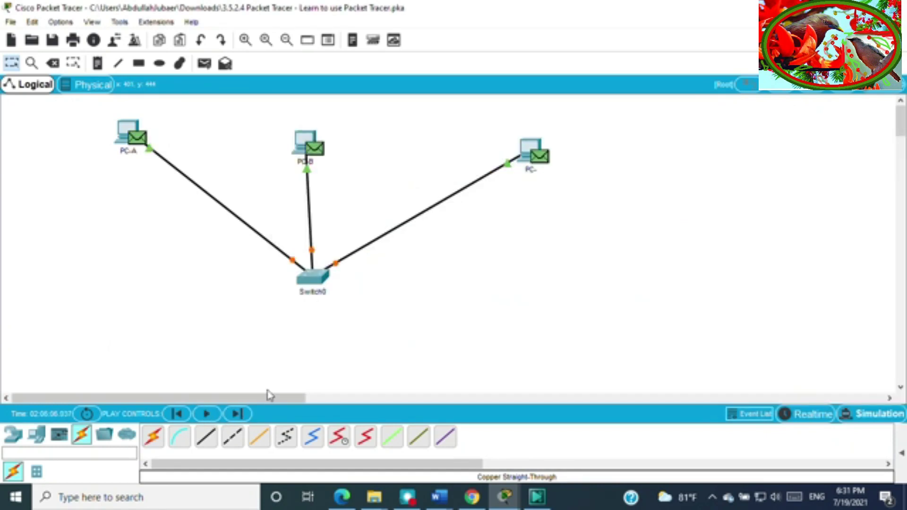
click(184, 416)
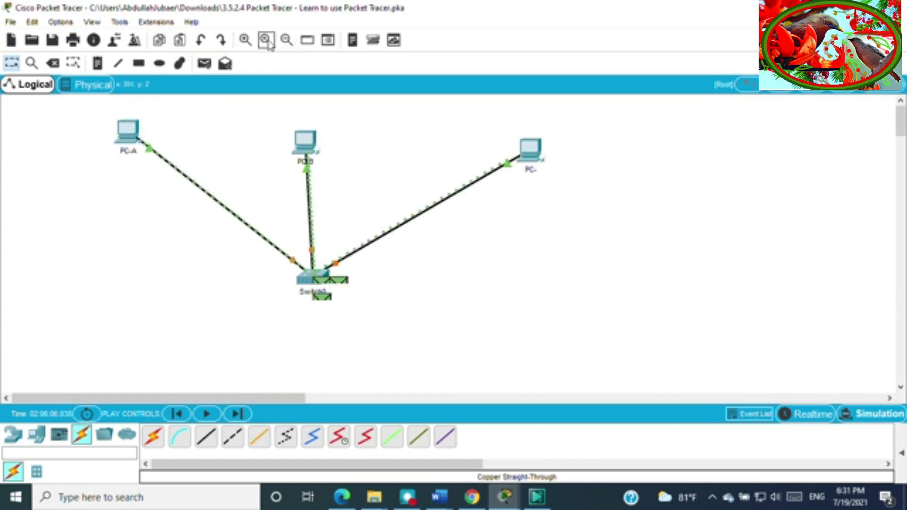
click(132, 136)
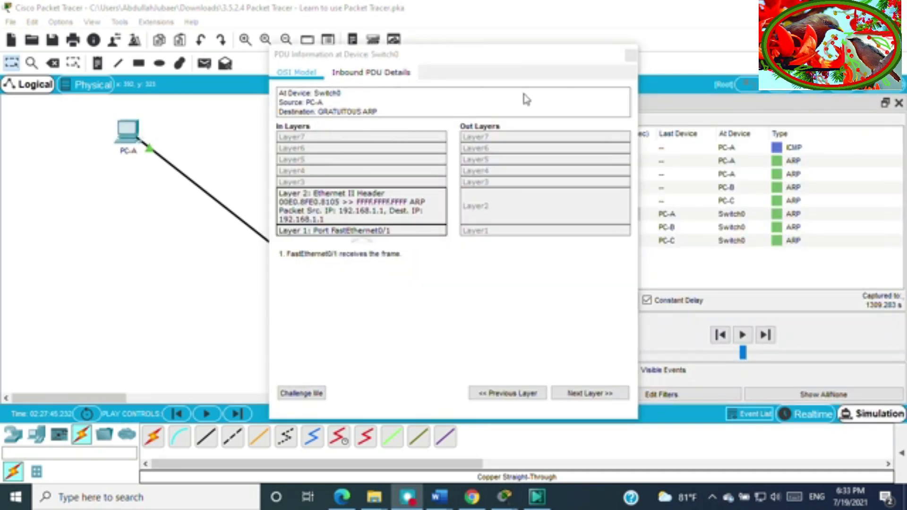
Examine the OSI model details of the ARP event sent from PC-A to Switch0, closing the PDU information when done
click(631, 55)
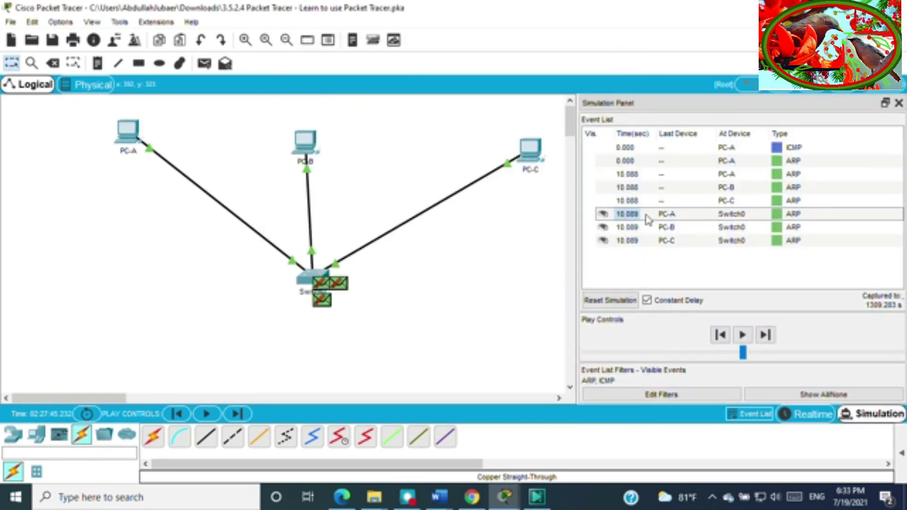
click(667, 215)
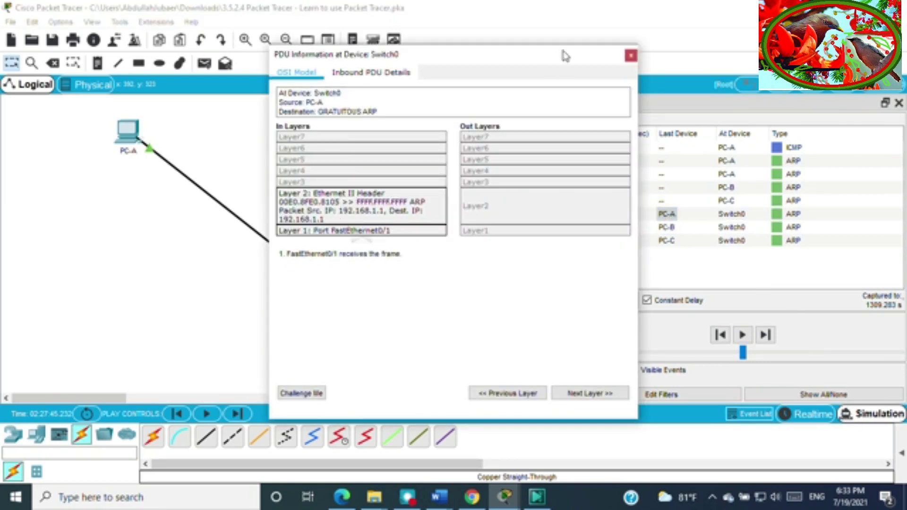
click(631, 56)
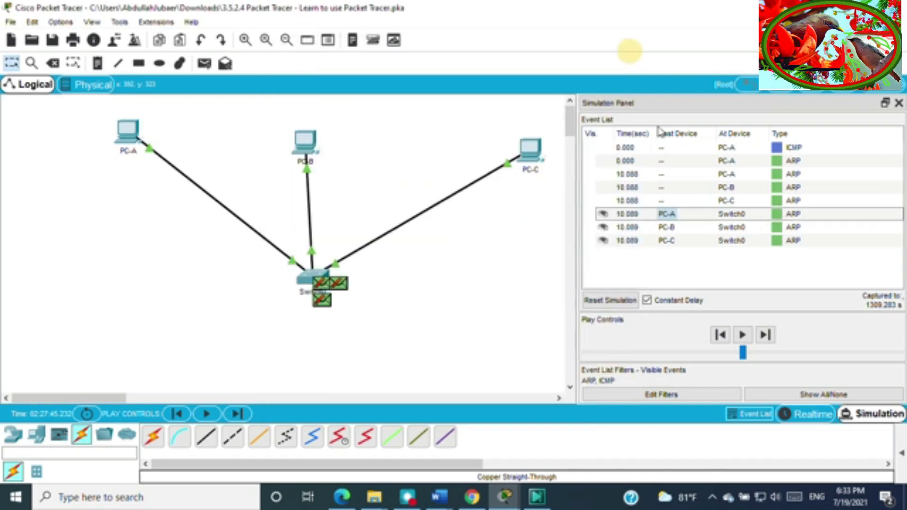
Examine the OSI layers and inbound PDU details of PC-B's ARP event at Switch0, plus the OSI layers of PC-C's ARP event
click(671, 231)
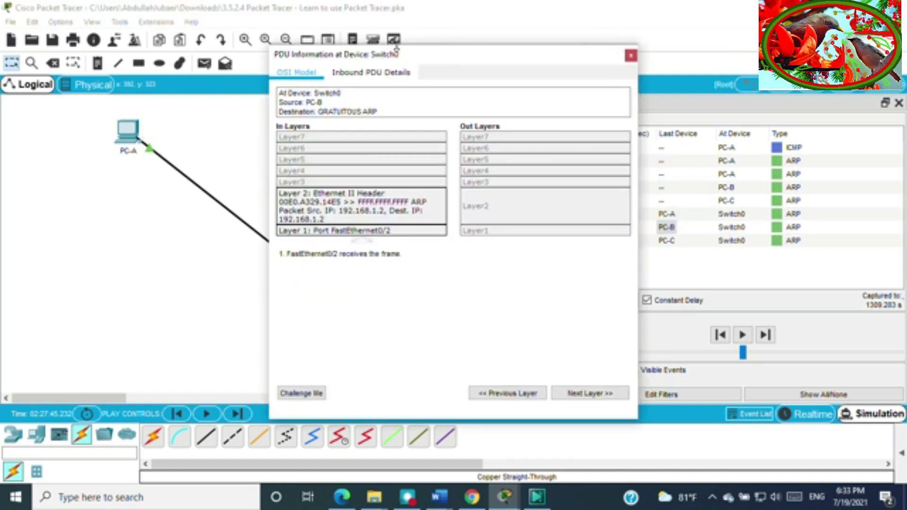
click(392, 77)
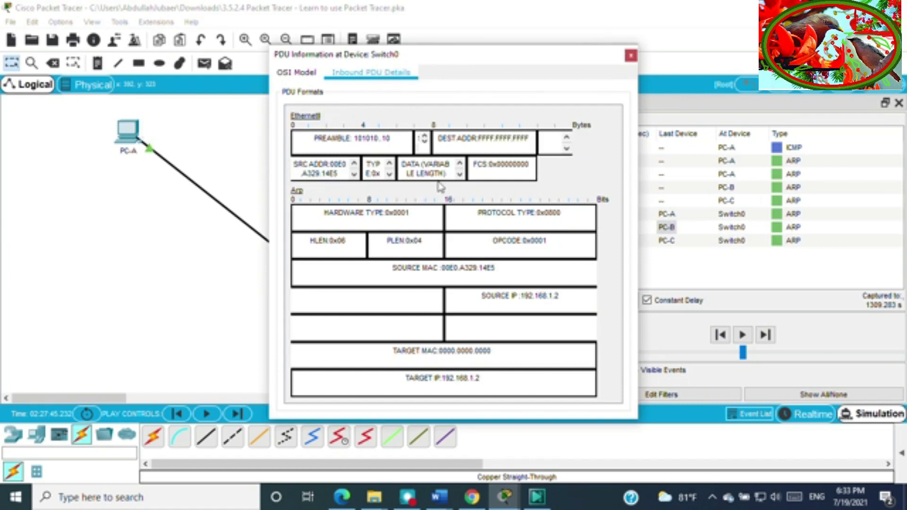
click(301, 74)
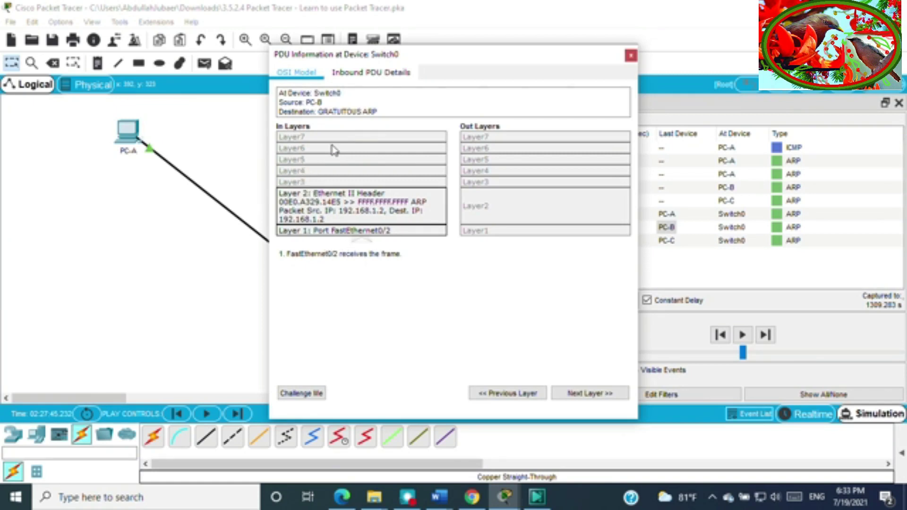
click(631, 55)
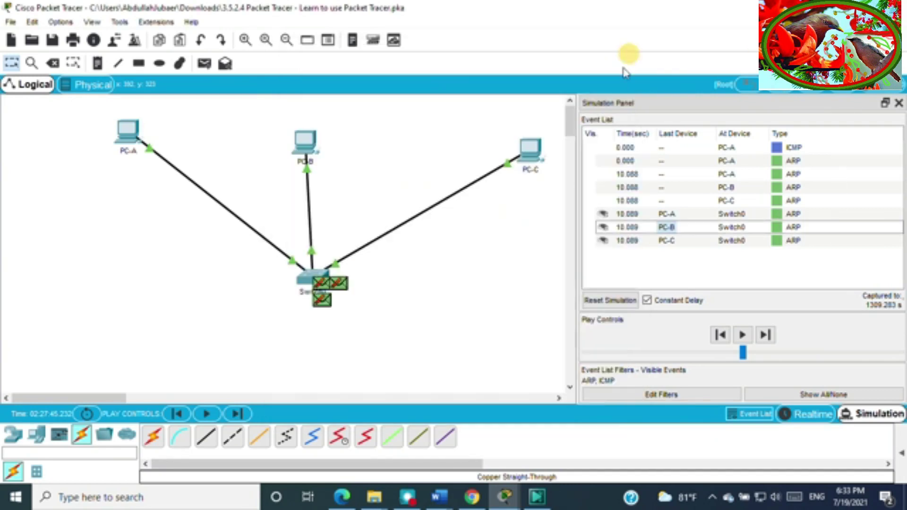
click(675, 243)
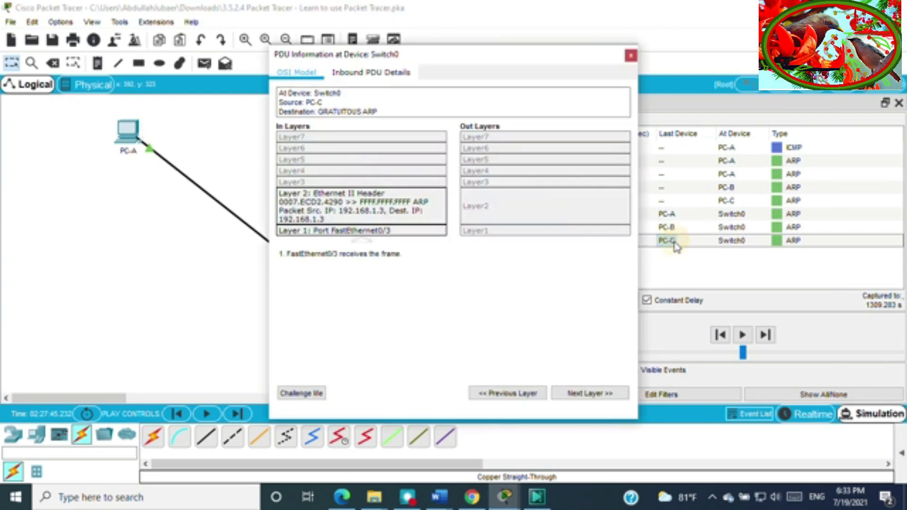
click(632, 56)
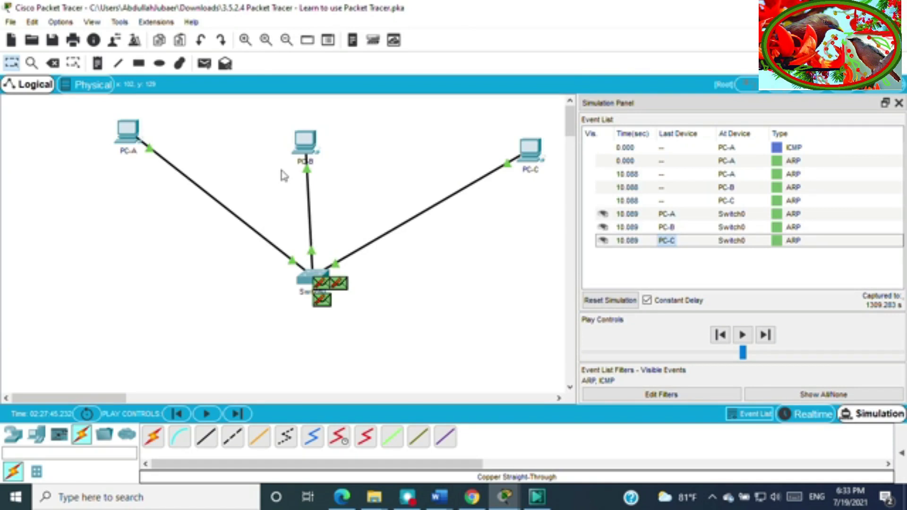
View PC-A's ARP table by running arp -a in its Command Prompt
click(130, 132)
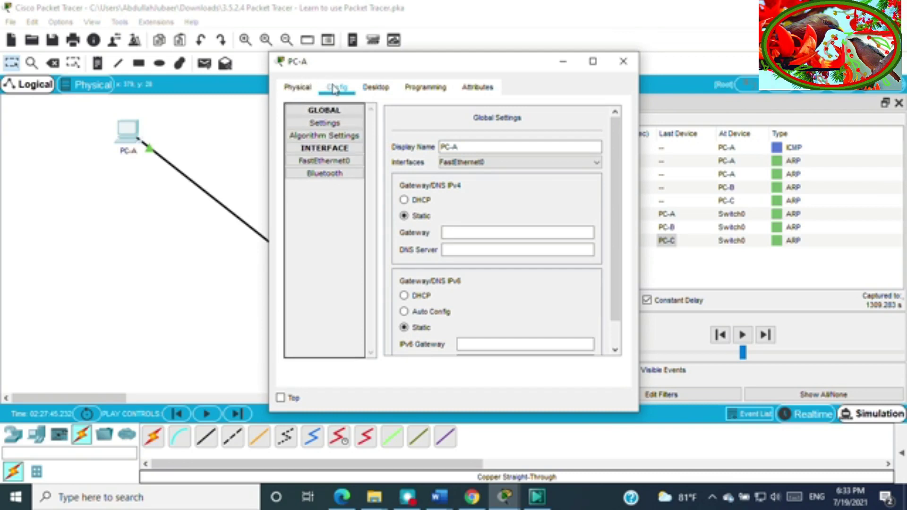
click(376, 87)
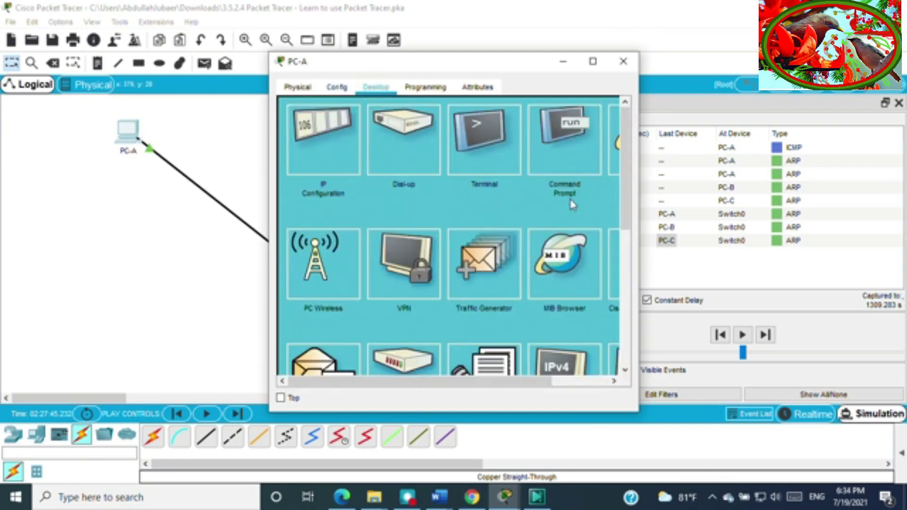
click(570, 141)
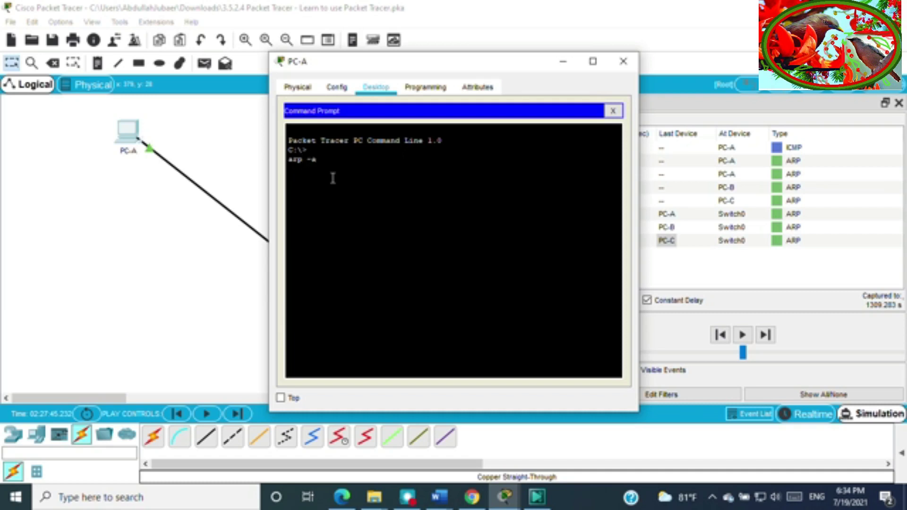
key(Return)
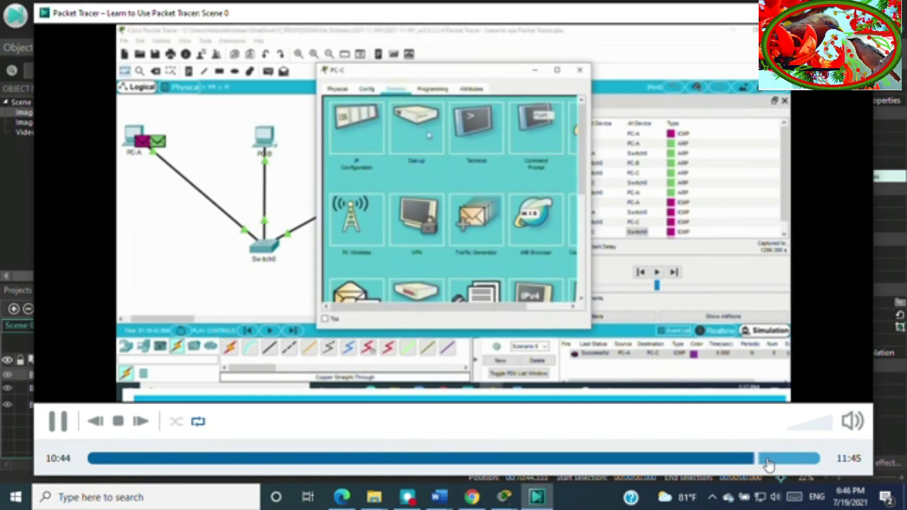
Skip ahead in the Learn to Use Packet Tracer video past PC-C's ARP table, and switch back to Packet Tracer
click(770, 459)
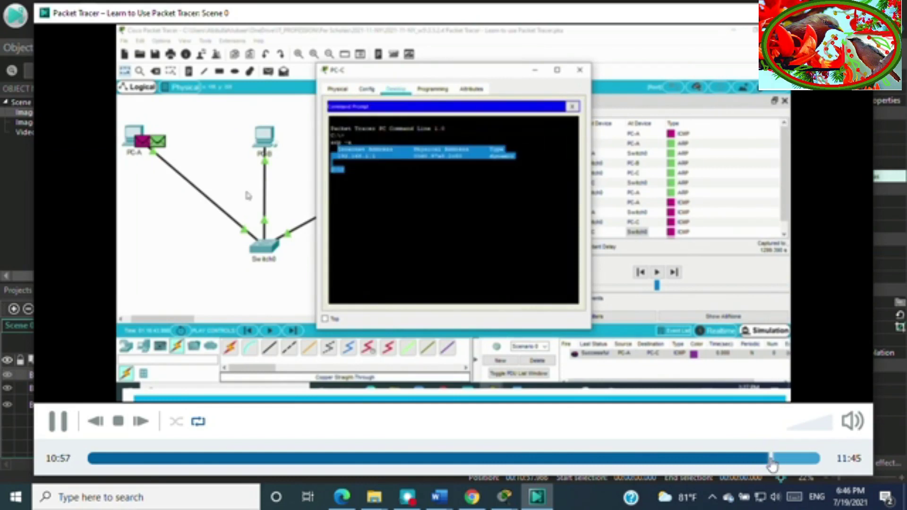
click(774, 458)
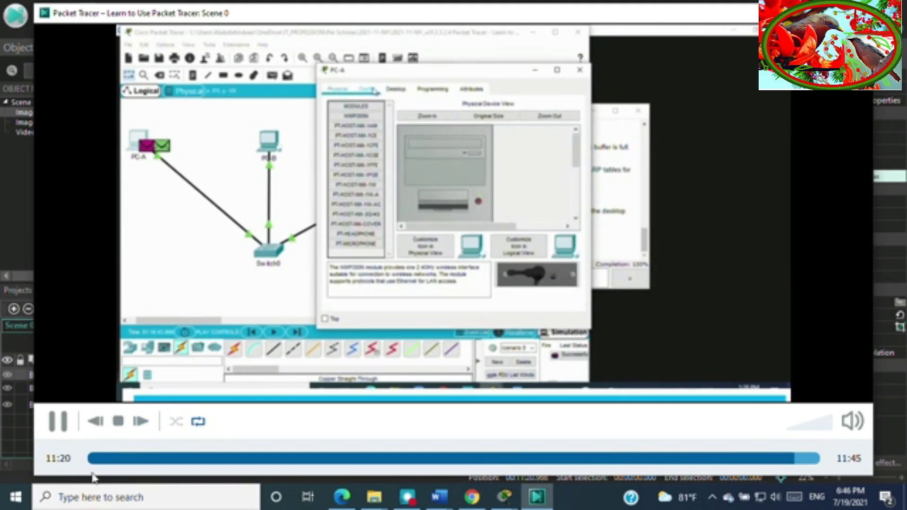
key(alt+Tab)
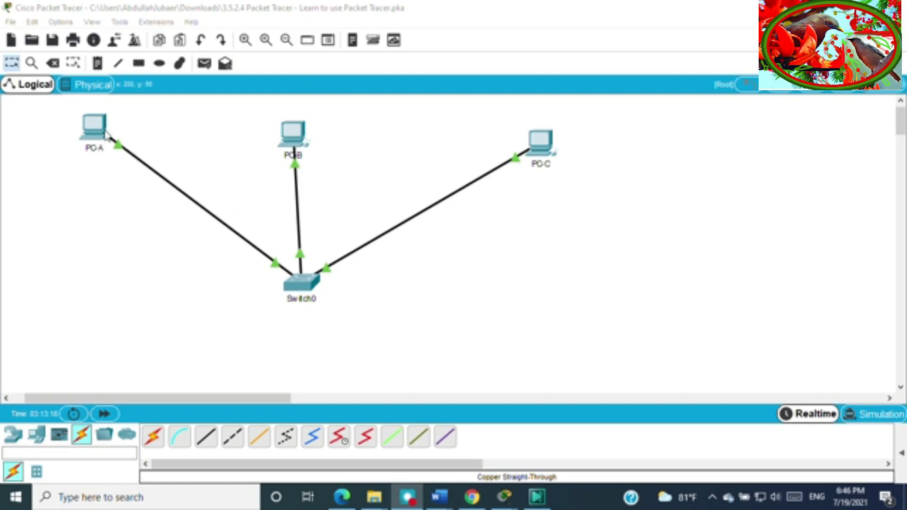
Inspect the port labels on the links connecting Switch0 to PC-A, PC-B and PC-C
click(278, 270)
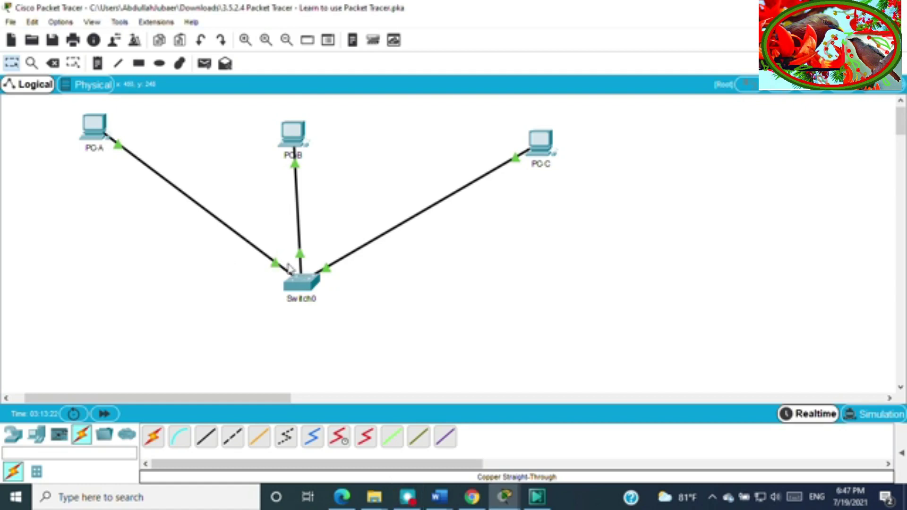
mouse_move(278, 269)
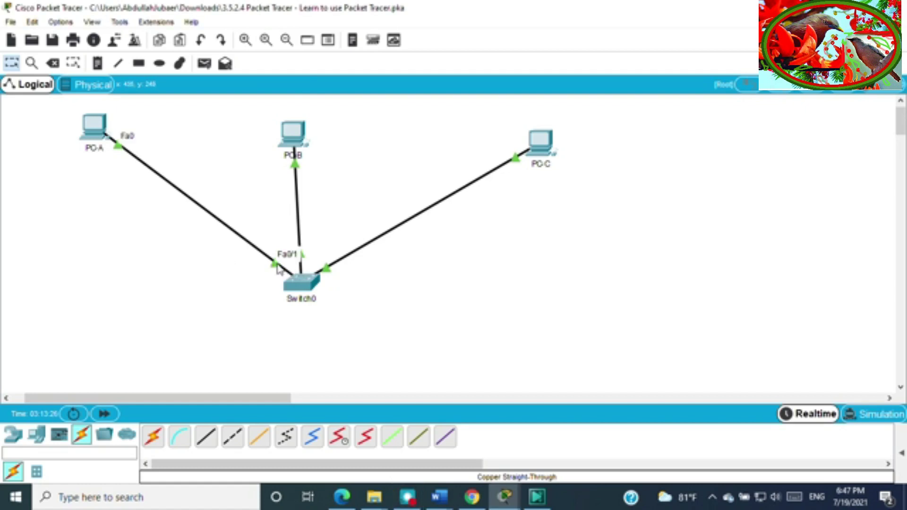
mouse_move(301, 231)
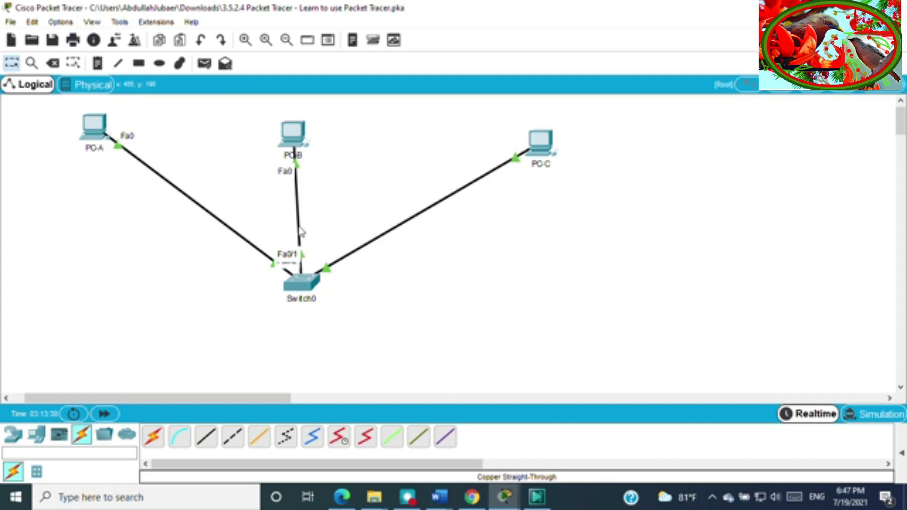
mouse_move(336, 268)
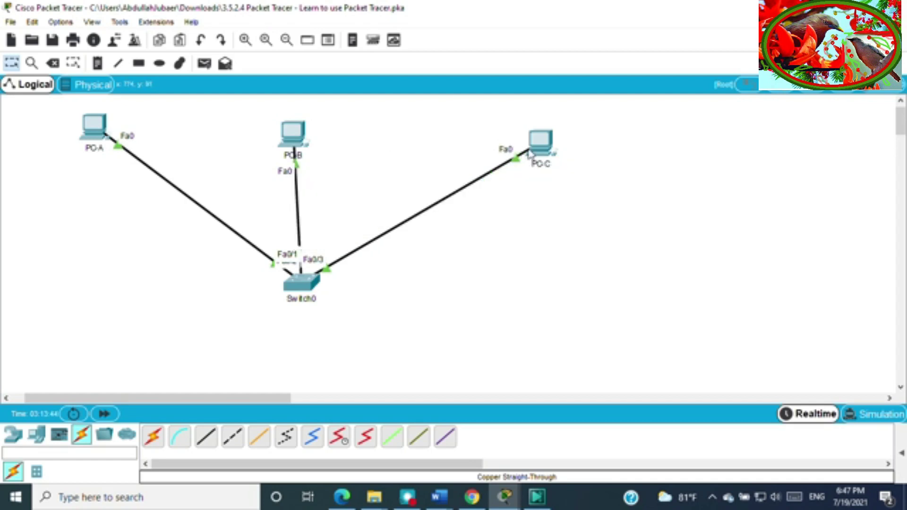
mouse_move(537, 152)
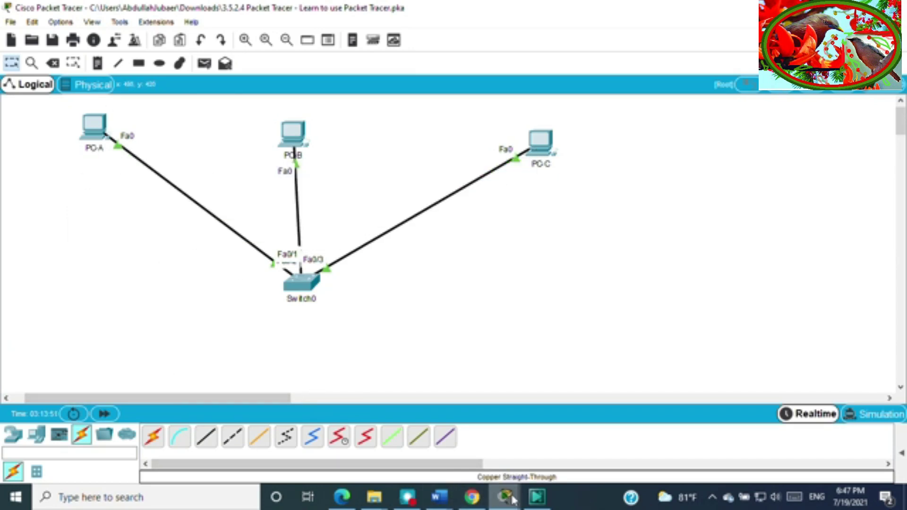
Check the PT Activity results, reviewing the assessment items for the PCs and Switch0, and close the results and instructions
mouse_move(514, 500)
click(557, 451)
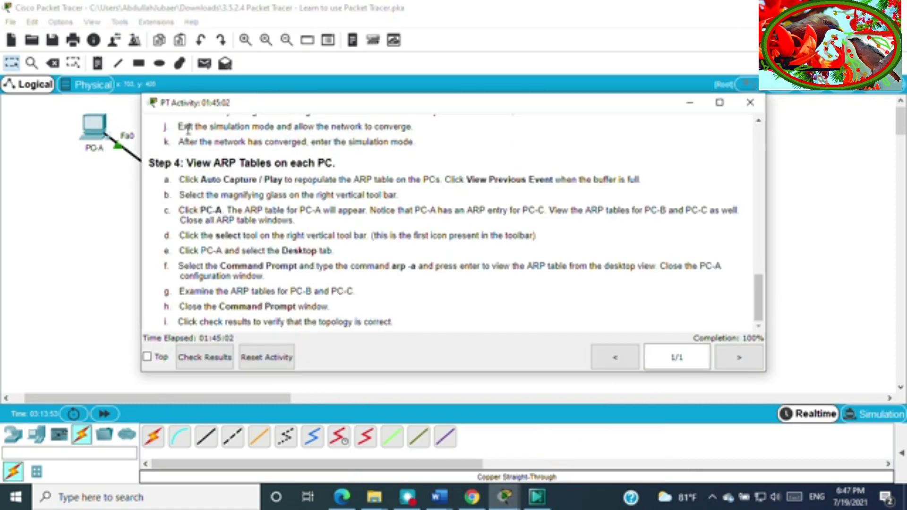
click(205, 357)
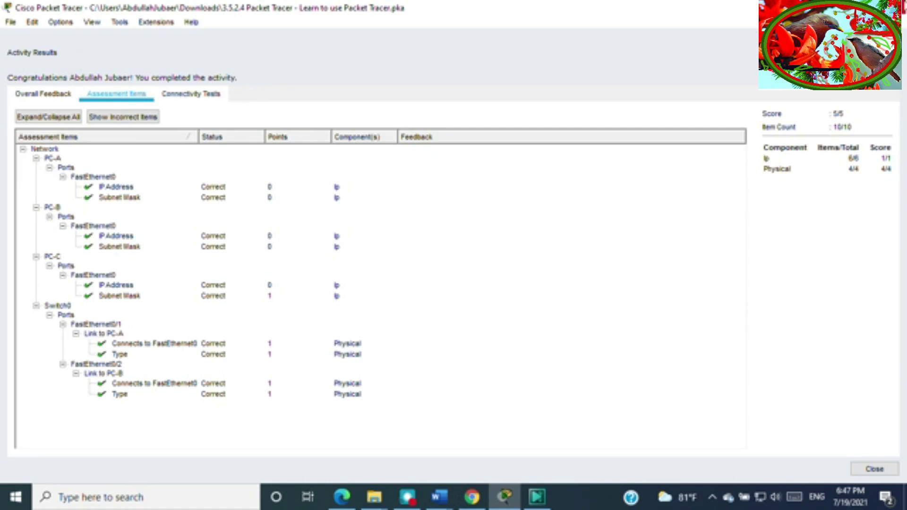
click(900, 6)
click(748, 111)
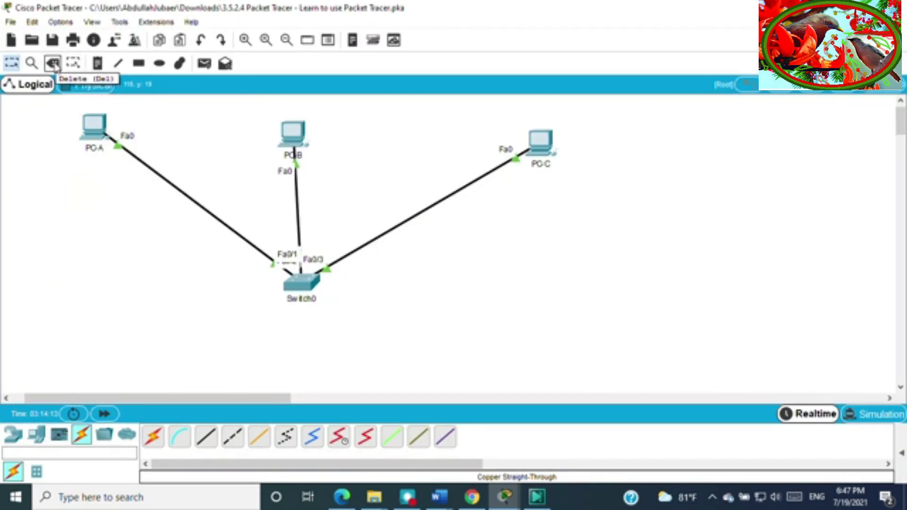
Activate the Delete tool without removing anything, and return to the Select tool
click(54, 64)
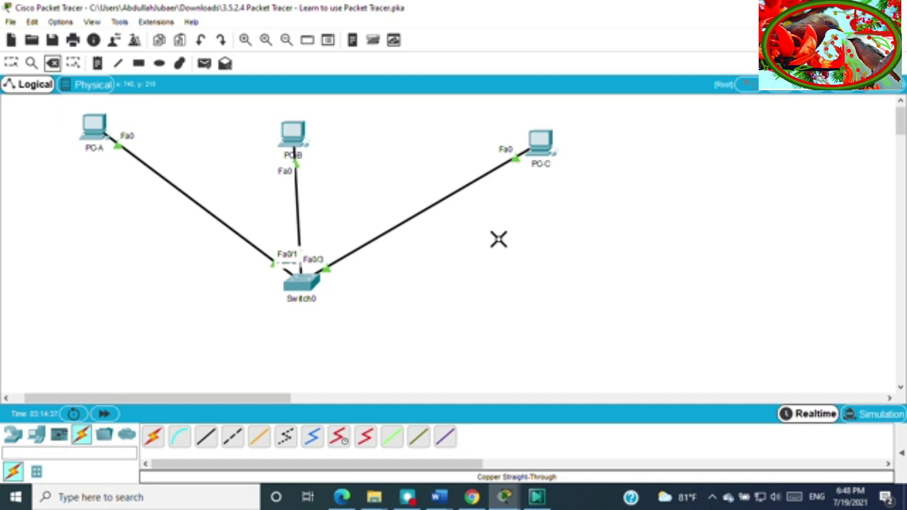
click(11, 63)
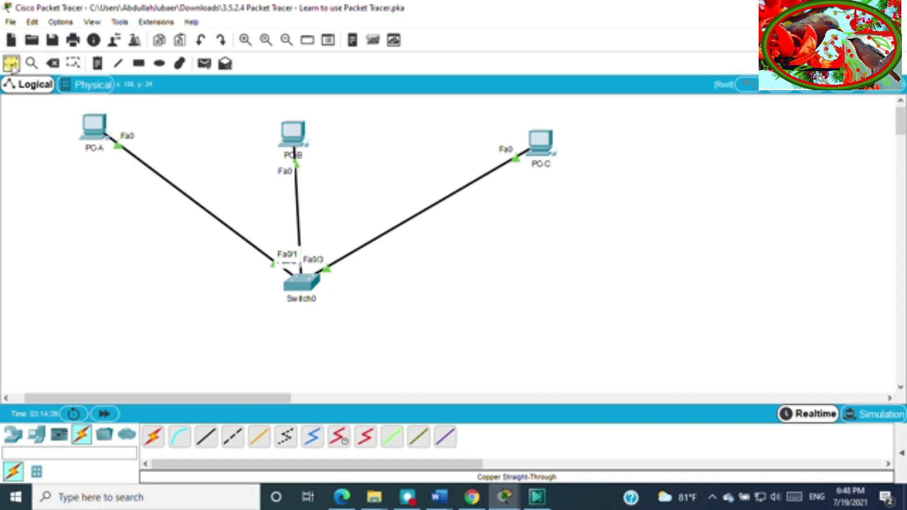